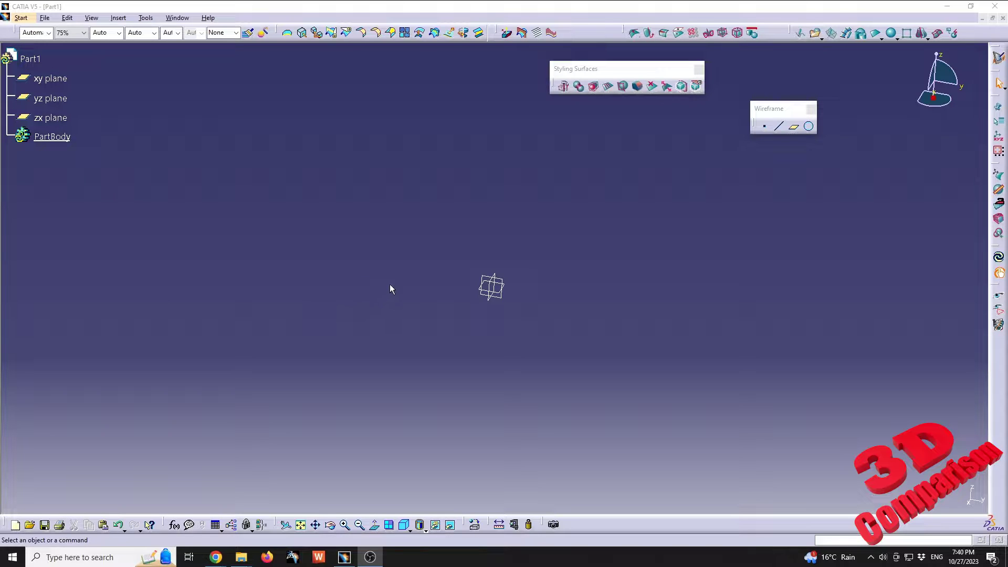
# Step: Create a sphere subdivision surface on the xy plane
pyautogui.click(63, 82)
pyautogui.click(891, 33)
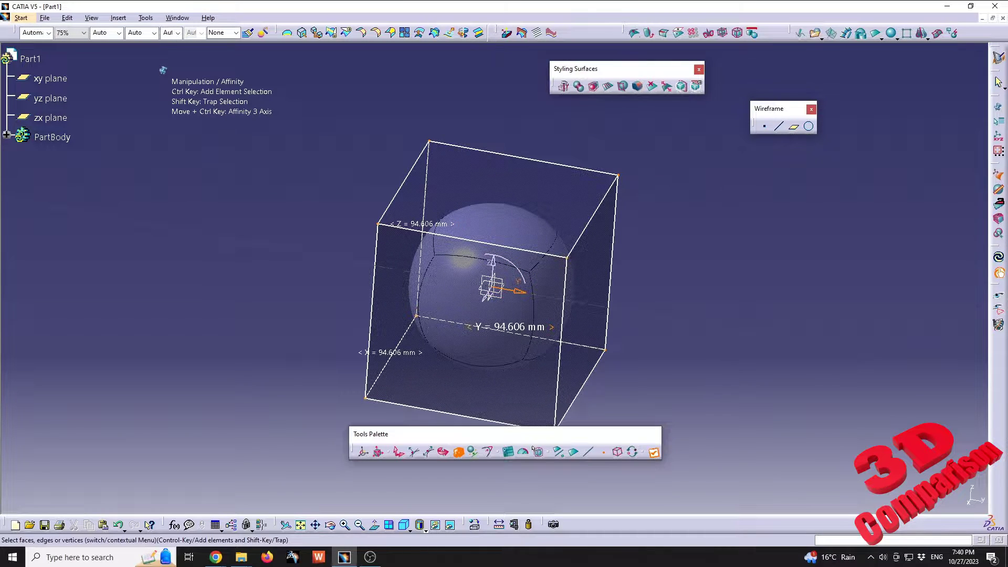
pyautogui.hotkey('alt', 'Tab')
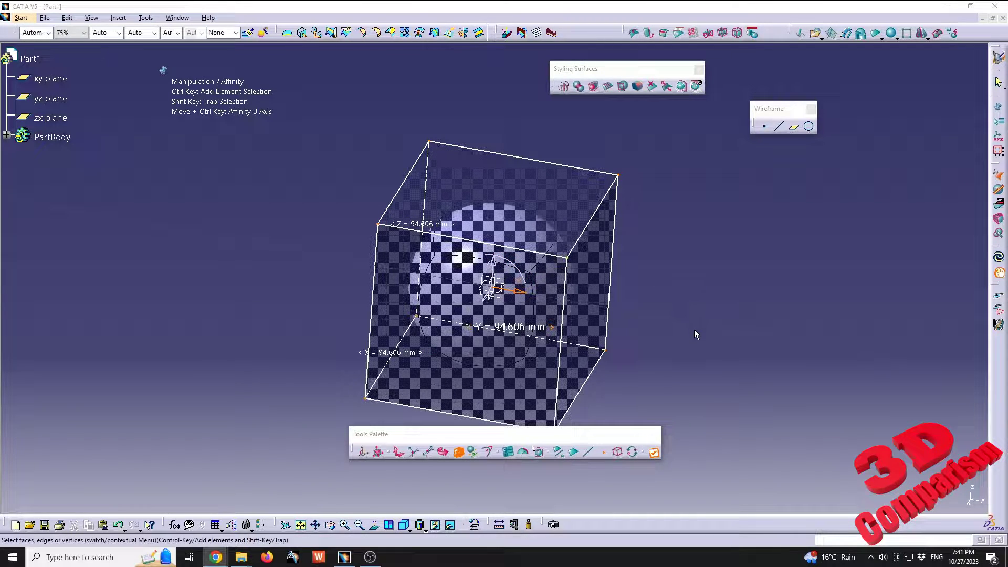
# Step: Apply a 100% attraction weight to all the vertices of the sphere's control cage
pyautogui.click(616, 458)
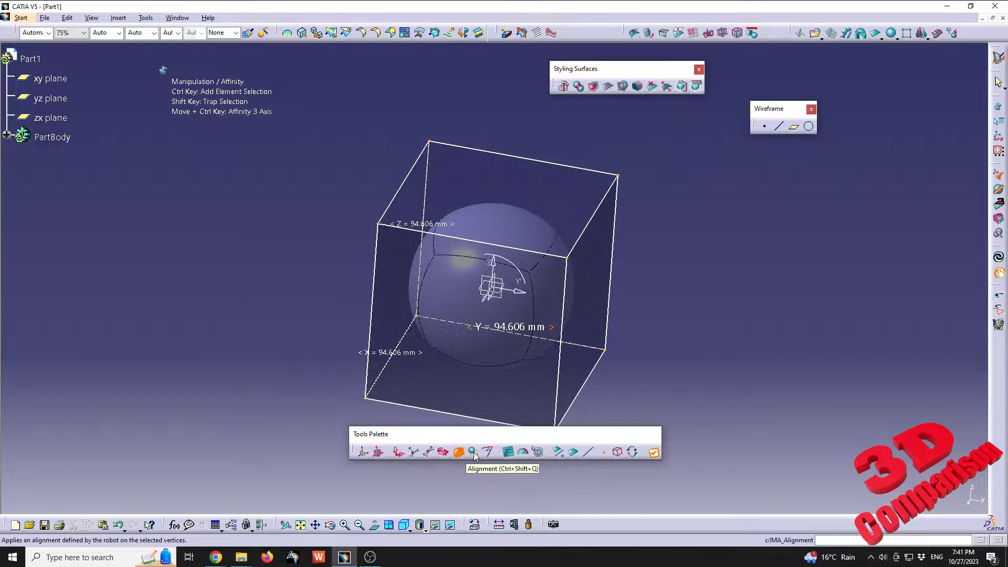
pyautogui.click(490, 454)
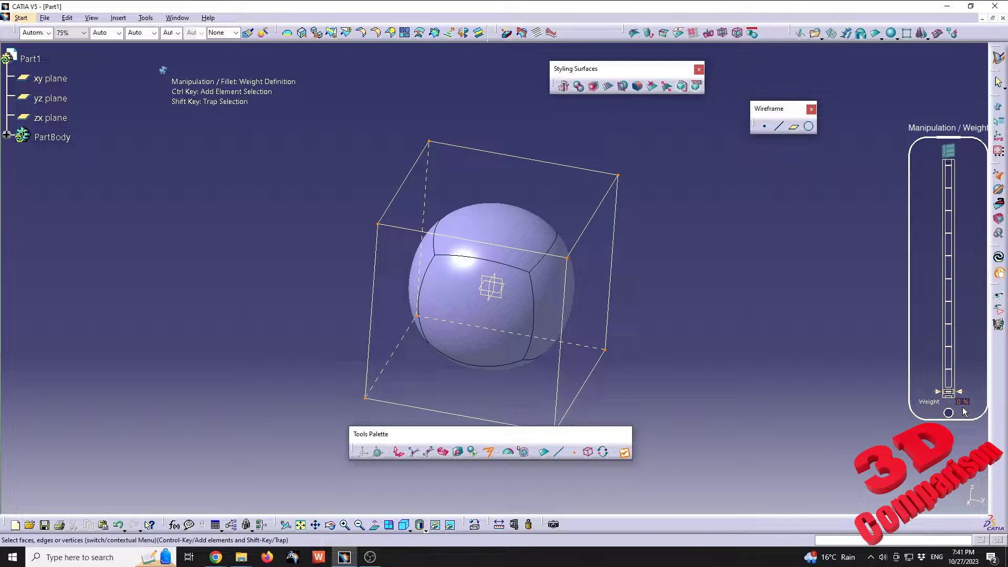
pyautogui.moveTo(951, 394); pyautogui.dragTo(949, 164)
pyautogui.moveTo(712, 312); pyautogui.dragTo(392, 208, button='middle')
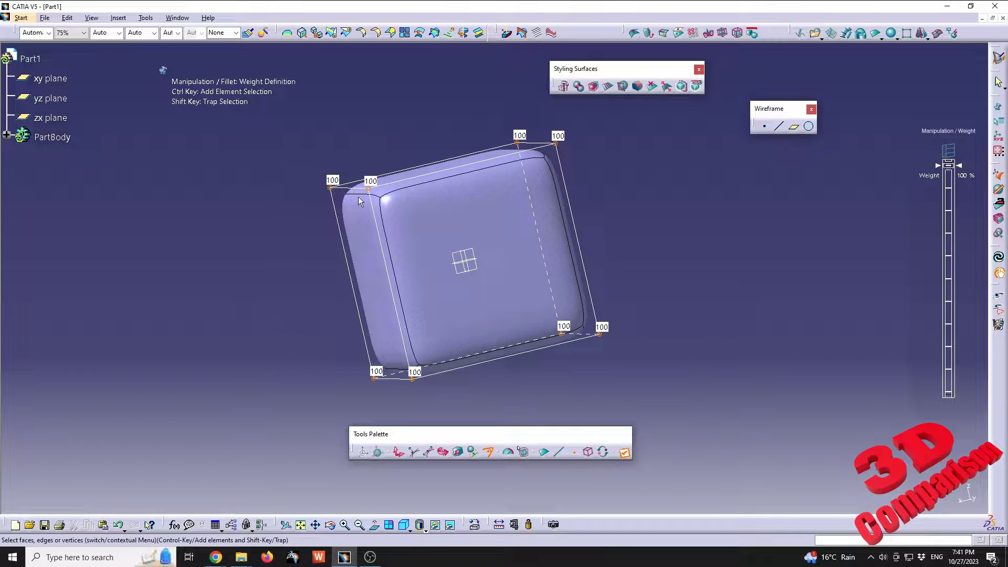
pyautogui.moveTo(370, 220); pyautogui.dragTo(504, 254, button='middle')
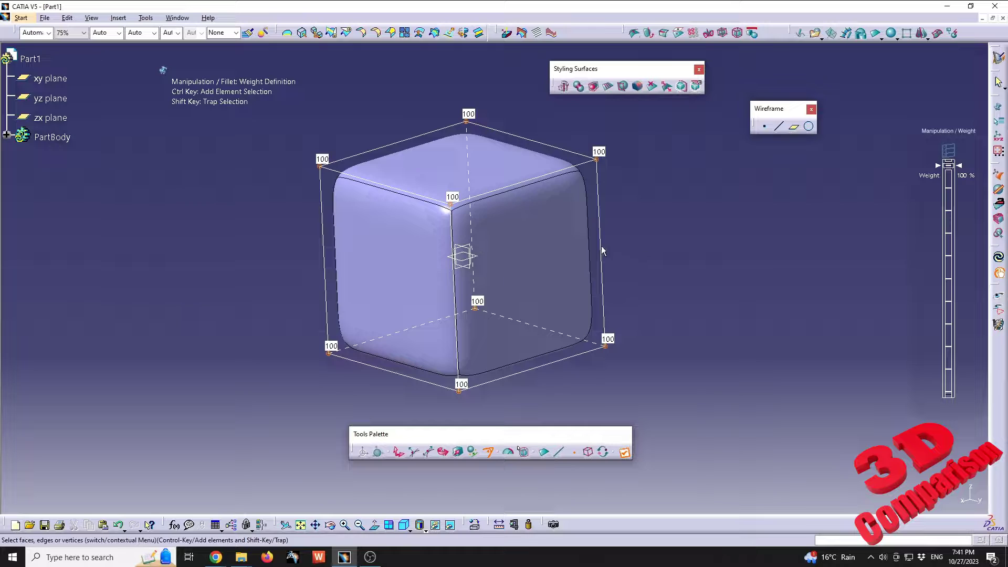
# Step: Apply a 100% attraction weight to all the edges of the control cage
pyautogui.click(560, 452)
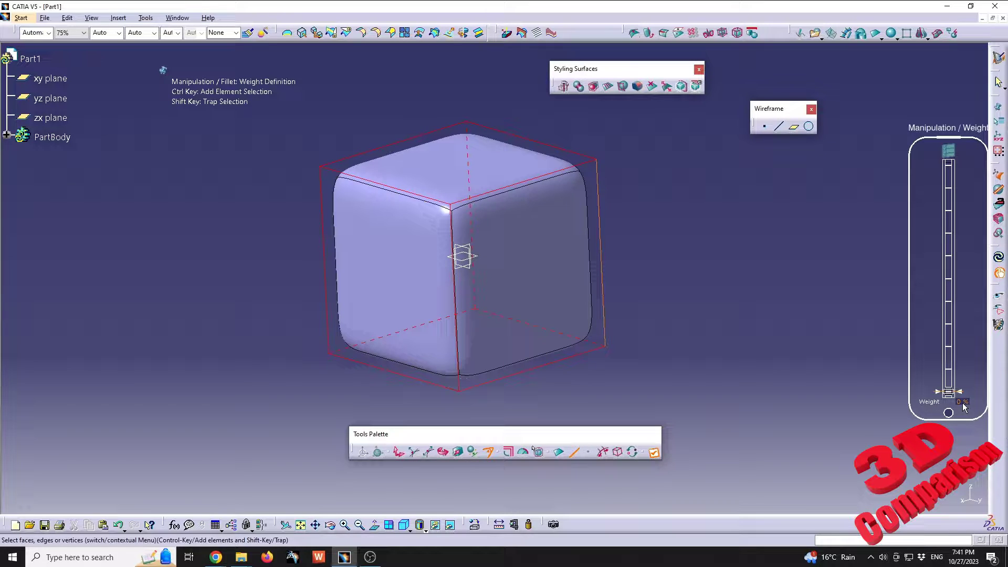
pyautogui.moveTo(948, 392); pyautogui.dragTo(948, 165)
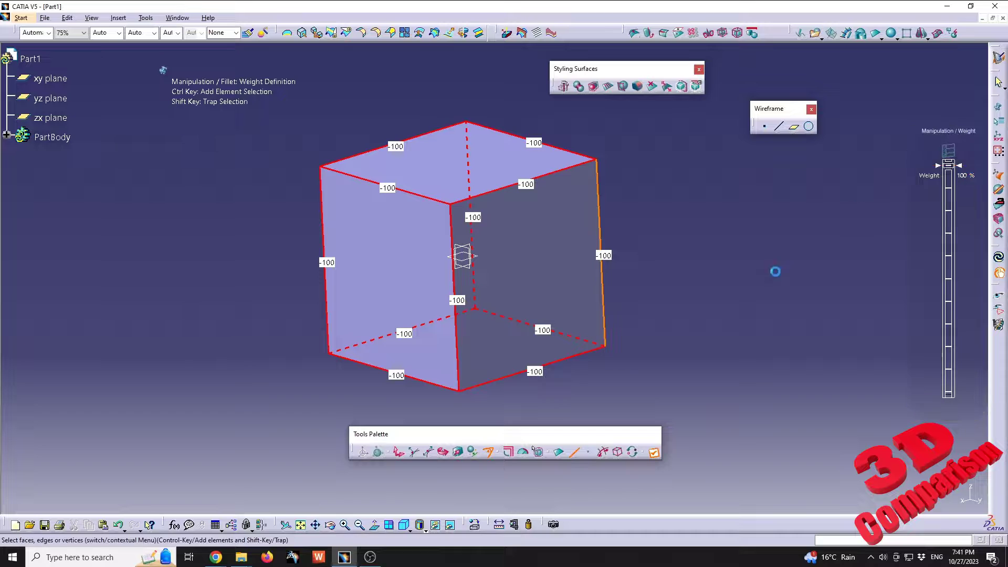
pyautogui.moveTo(685, 289); pyautogui.dragTo(670, 308, button='middle')
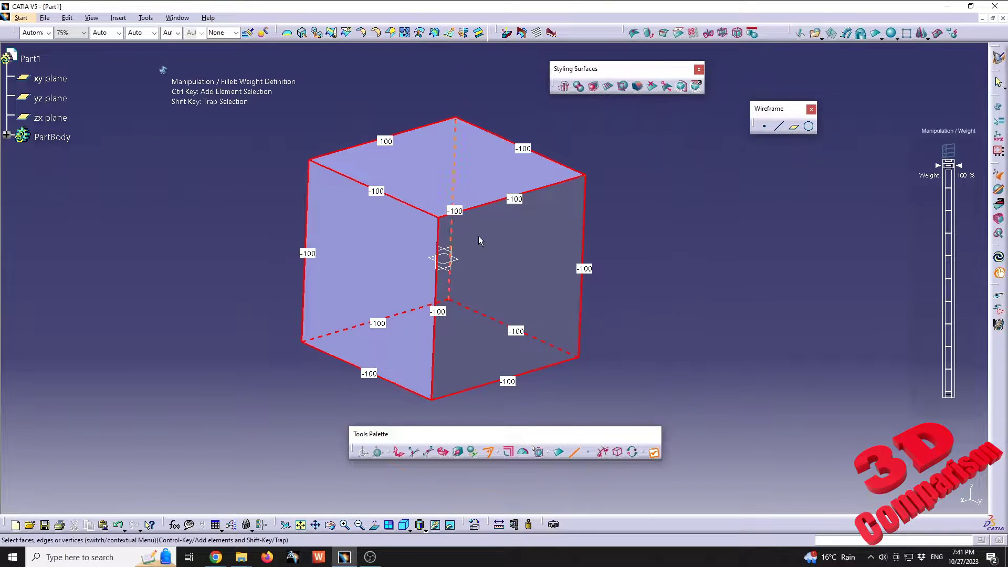
pyautogui.press('Escape')
pyautogui.click(660, 262)
pyautogui.moveTo(575, 264); pyautogui.dragTo(457, 250, button='middle')
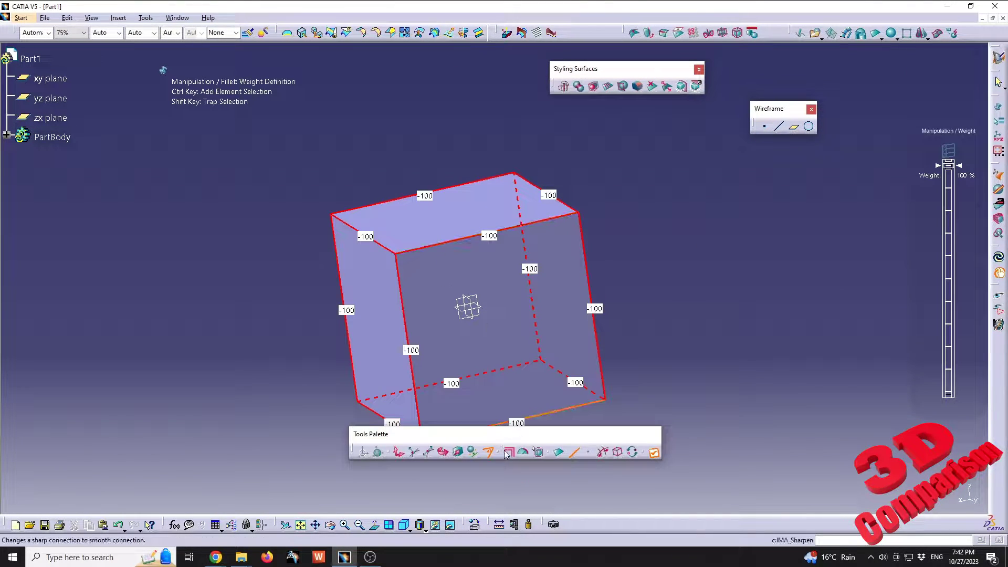
# Step: Switch the selected cage edges from sharp to smooth connections and back to sharp
pyautogui.click(510, 452)
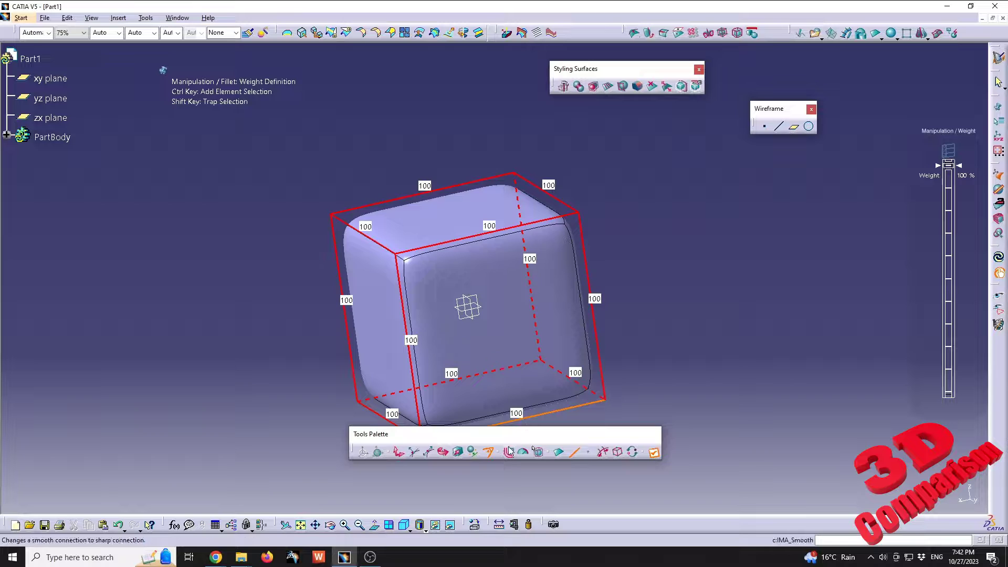
pyautogui.click(508, 453)
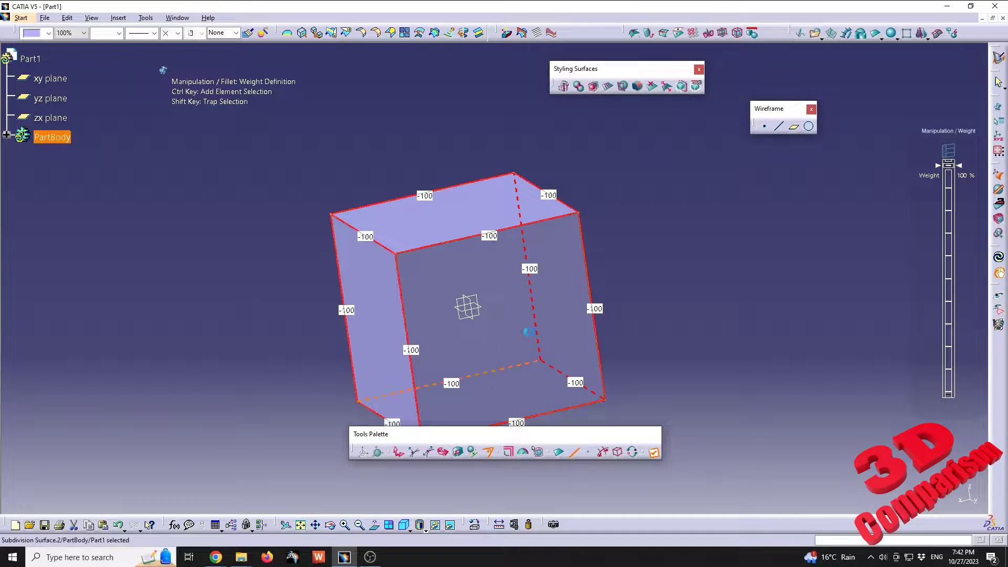
# Step: Finish editing the cube-shaped subdivision surface and hide it
pyautogui.press('Escape')
pyautogui.moveTo(384, 282); pyautogui.dragTo(443, 286, button='middle')
pyautogui.click(9, 135)
pyautogui.click(79, 156)
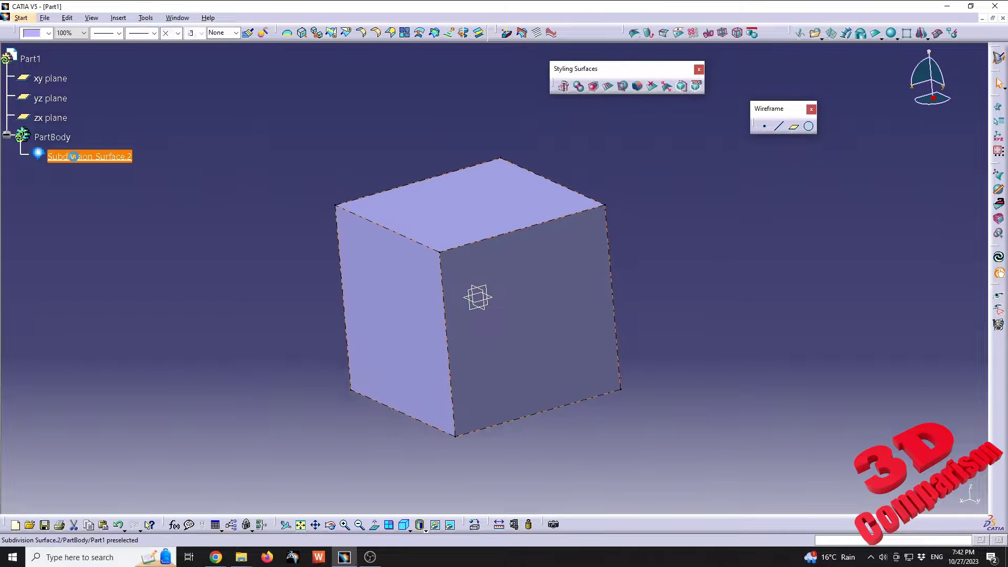
pyautogui.rightClick(80, 162)
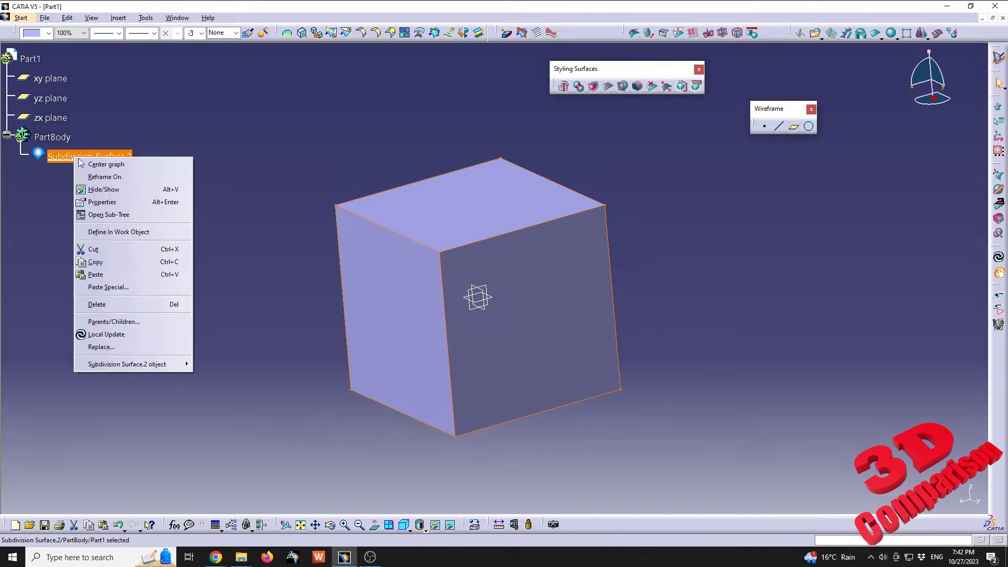
pyautogui.click(141, 192)
pyautogui.moveTo(418, 269); pyautogui.dragTo(445, 263, button='middle')
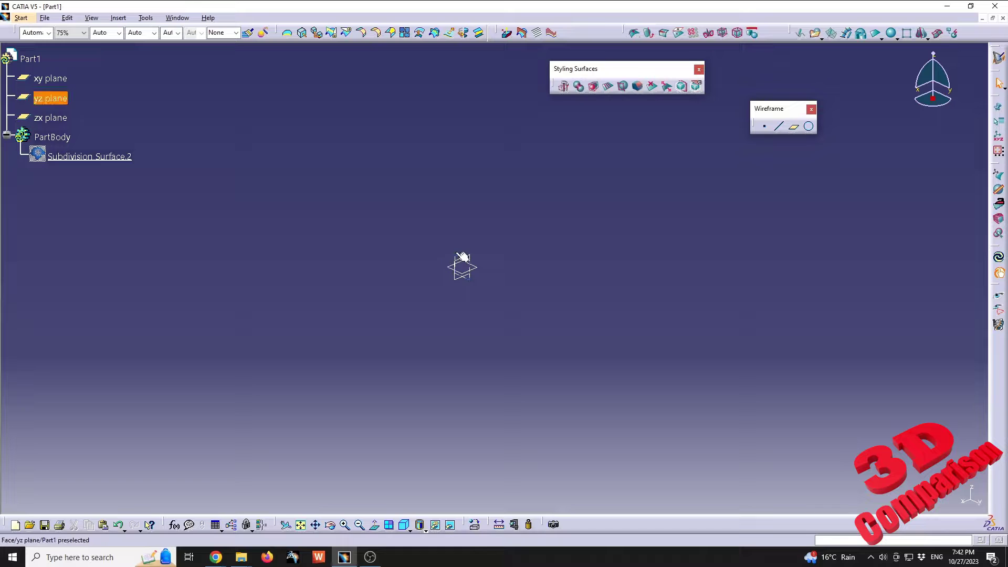
# Step: Create a new sphere subdivision surface on the xy plane
pyautogui.click(462, 267)
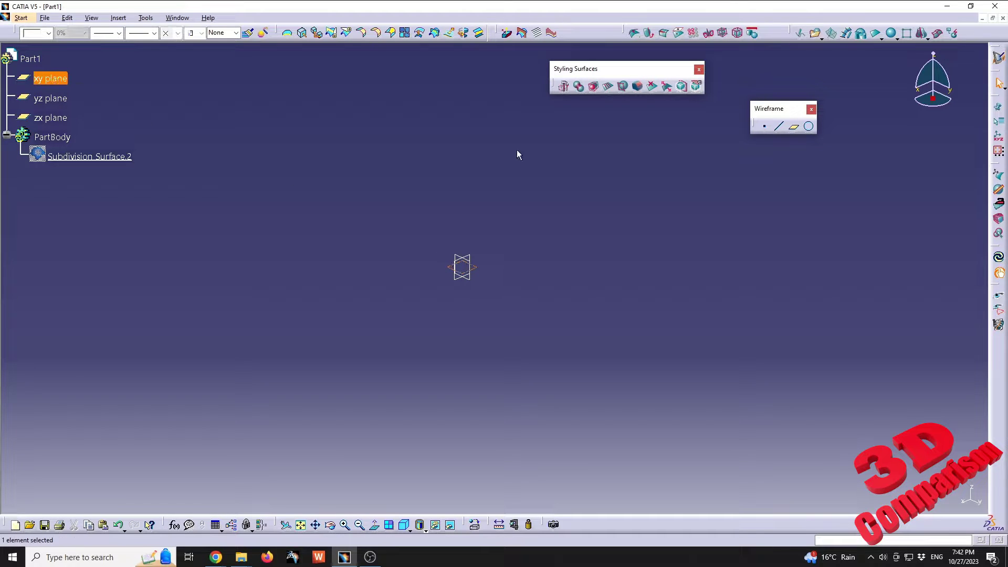
pyautogui.click(892, 33)
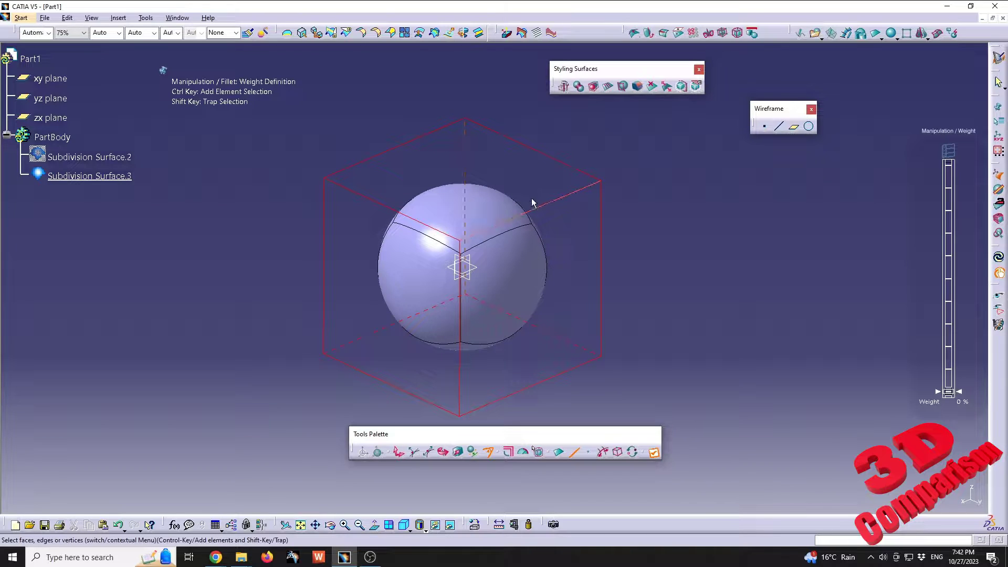
pyautogui.click(651, 87)
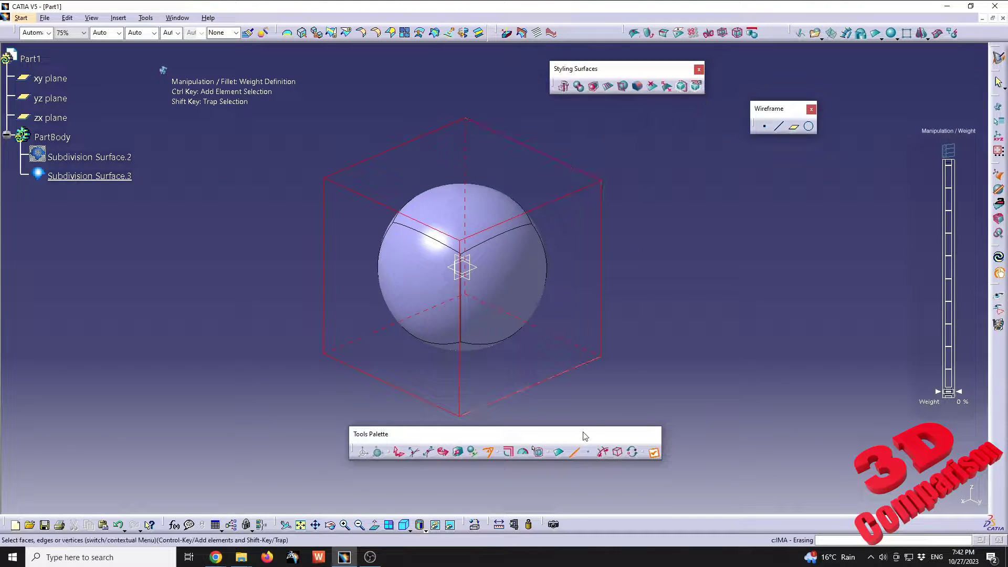
# Step: Apply a 100% attraction weight to the sphere's upper and lower cage faces, forming a cylinder, and finish editing
pyautogui.click(560, 453)
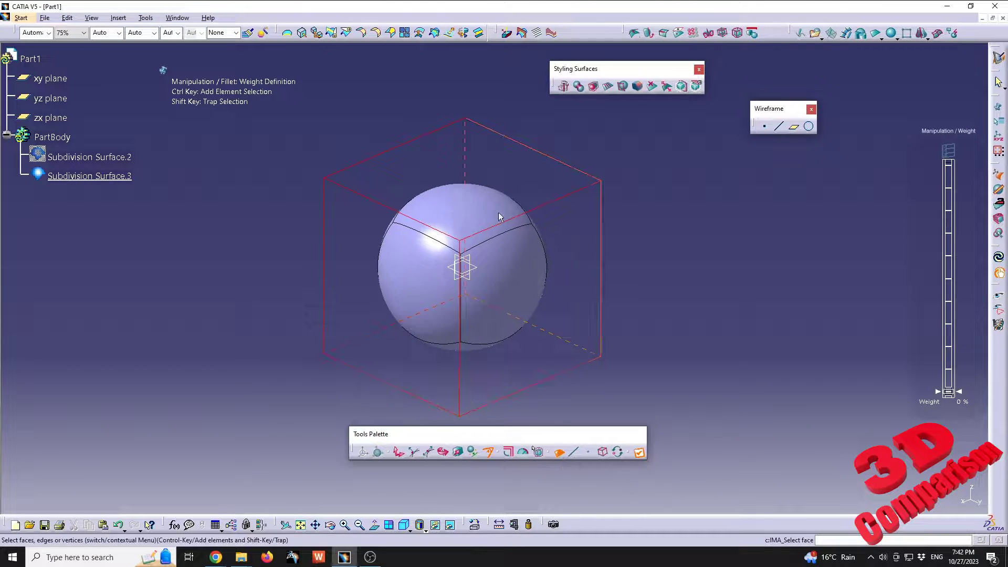
pyautogui.click(475, 194)
pyautogui.moveTo(527, 331); pyautogui.dragTo(513, 208, button='middle')
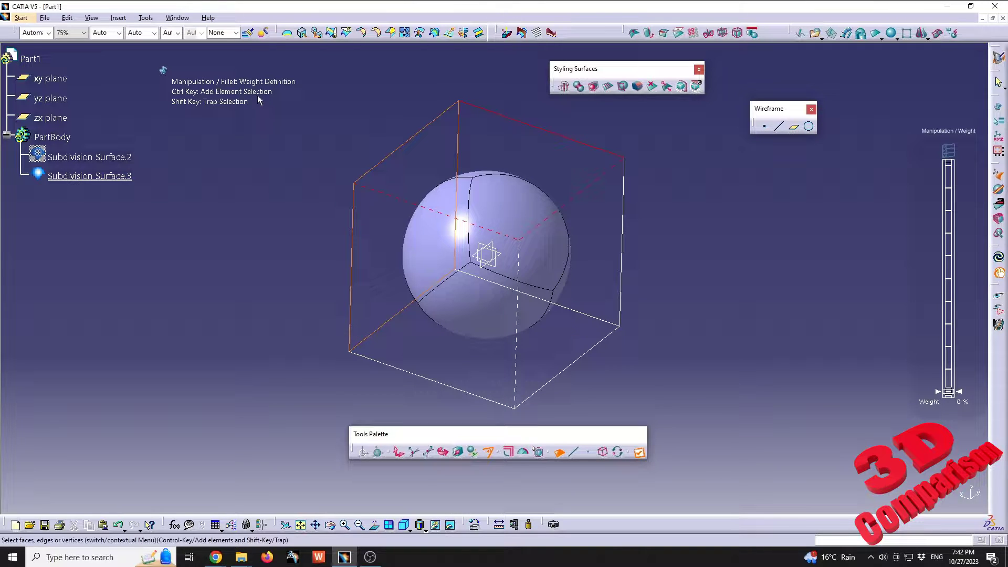
pyautogui.moveTo(581, 349); pyautogui.dragTo(534, 333, button='middle')
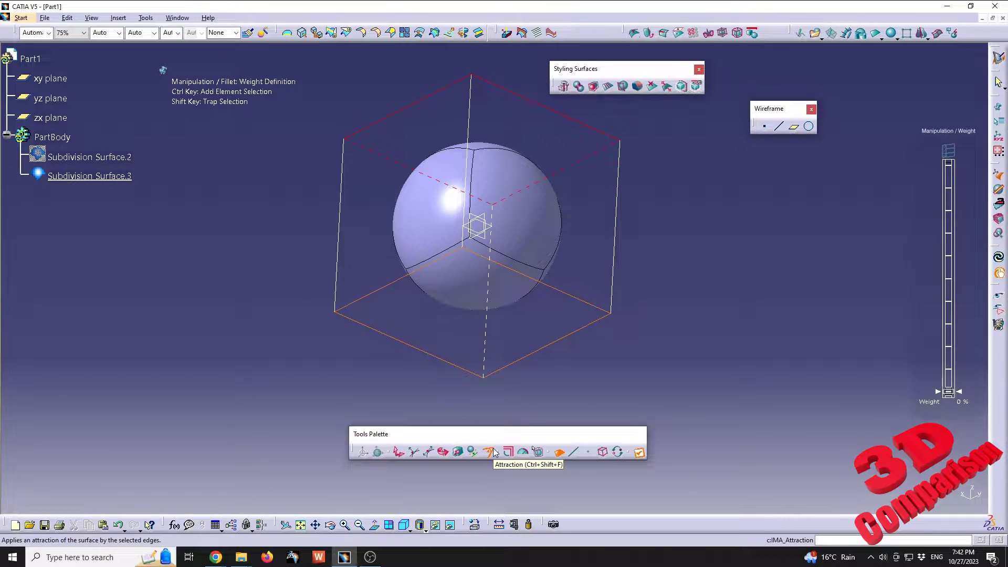
pyautogui.moveTo(948, 392); pyautogui.dragTo(941, 162)
pyautogui.moveTo(479, 227); pyautogui.dragTo(500, 336, button='middle')
pyautogui.click(591, 275)
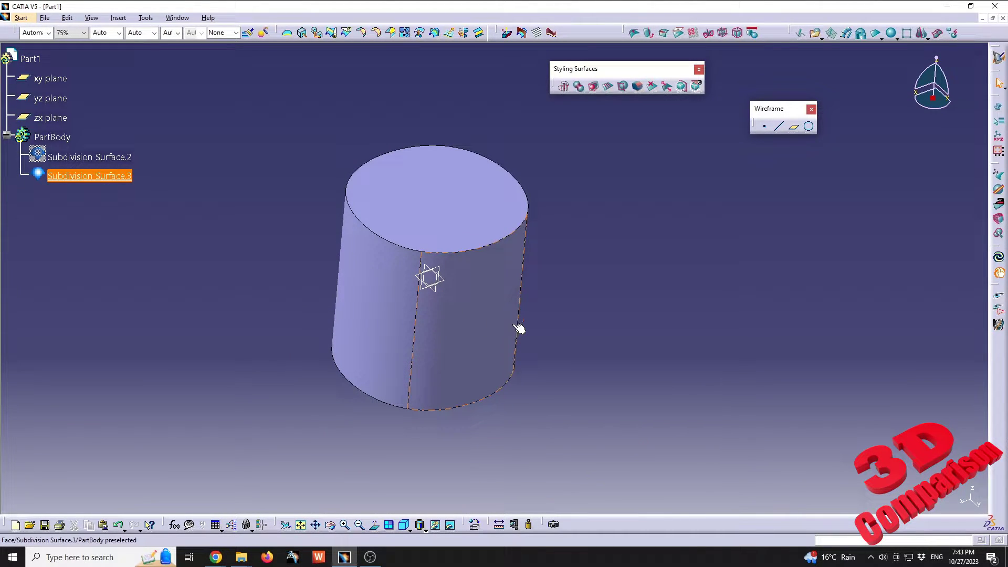
# Step: Erase the top and bottom faces of the cylinder to leave an open tube
pyautogui.click(651, 87)
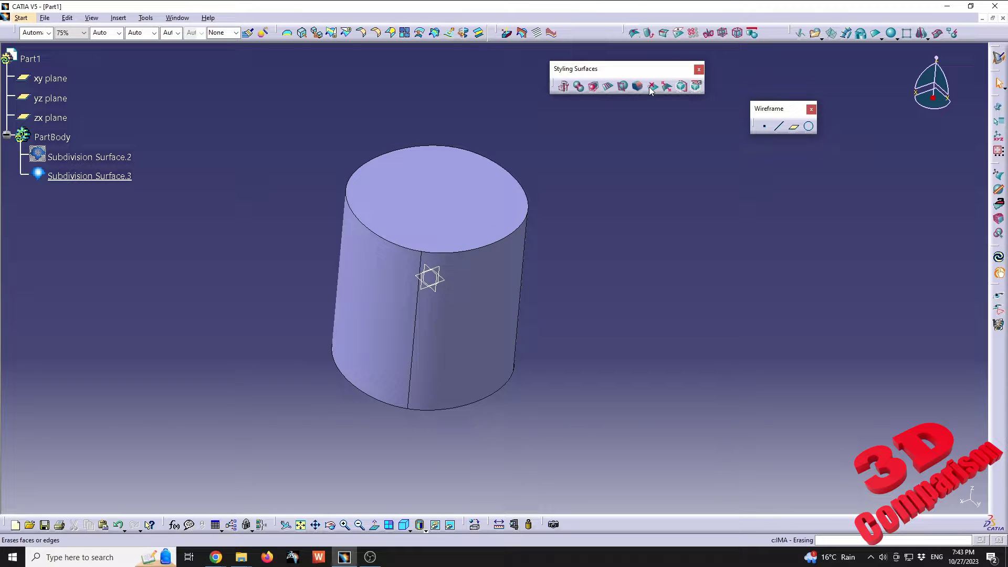
pyautogui.click(460, 203)
pyautogui.click(461, 193)
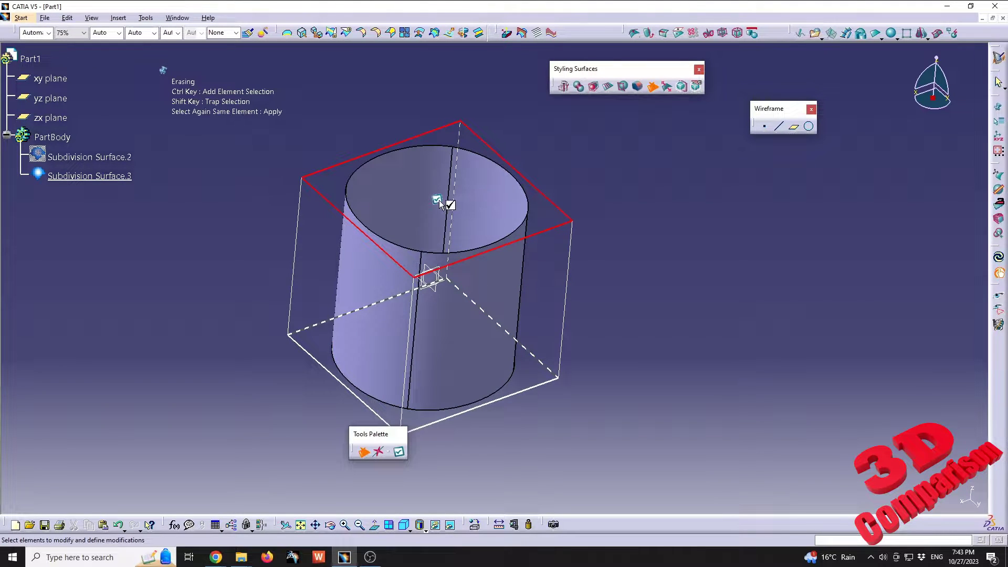
pyautogui.moveTo(480, 390); pyautogui.dragTo(401, 326, button='middle')
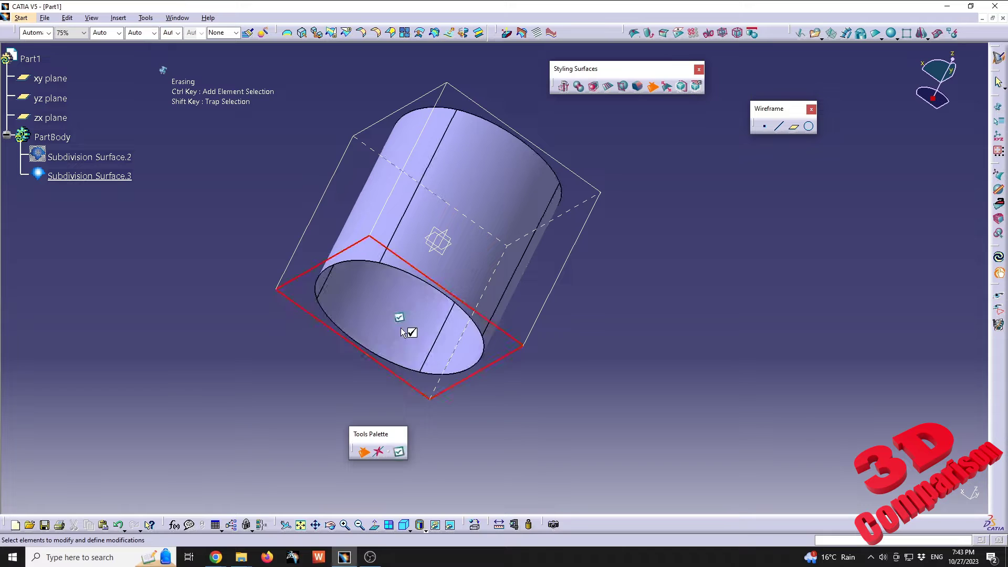
pyautogui.click(402, 319)
pyautogui.moveTo(412, 151); pyautogui.dragTo(558, 238, button='middle')
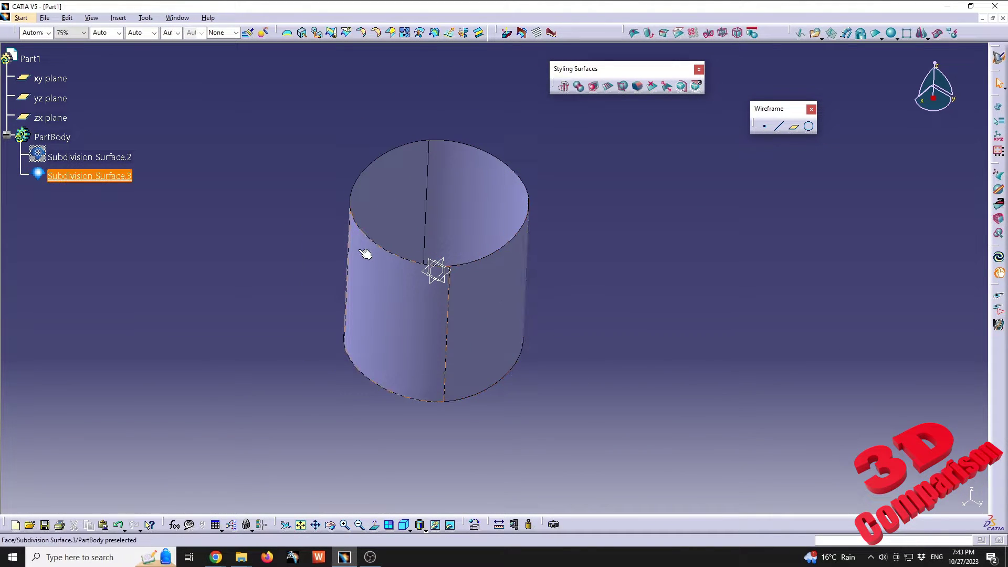
# Step: Hide the open tube surface
pyautogui.rightClick(105, 177)
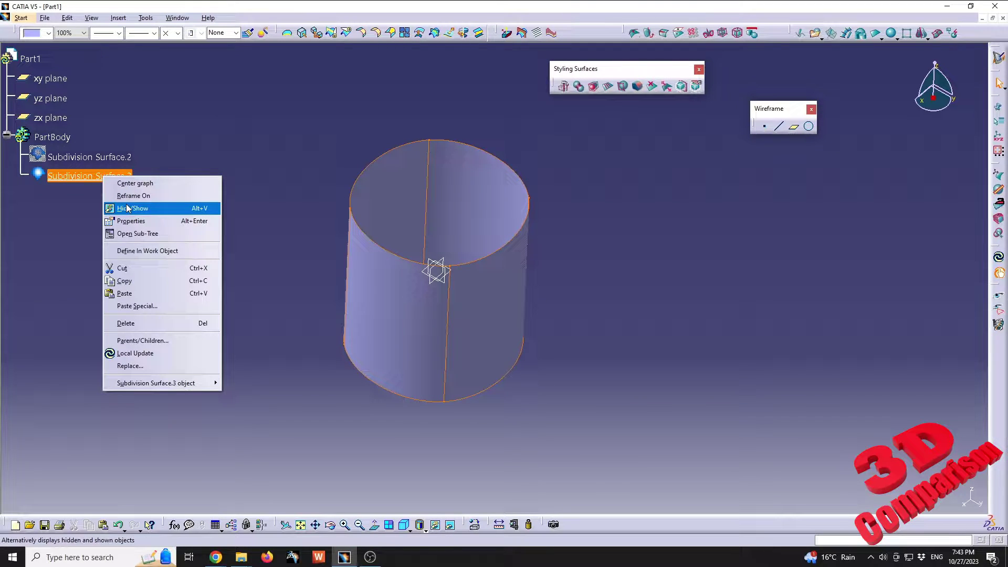
pyautogui.click(128, 208)
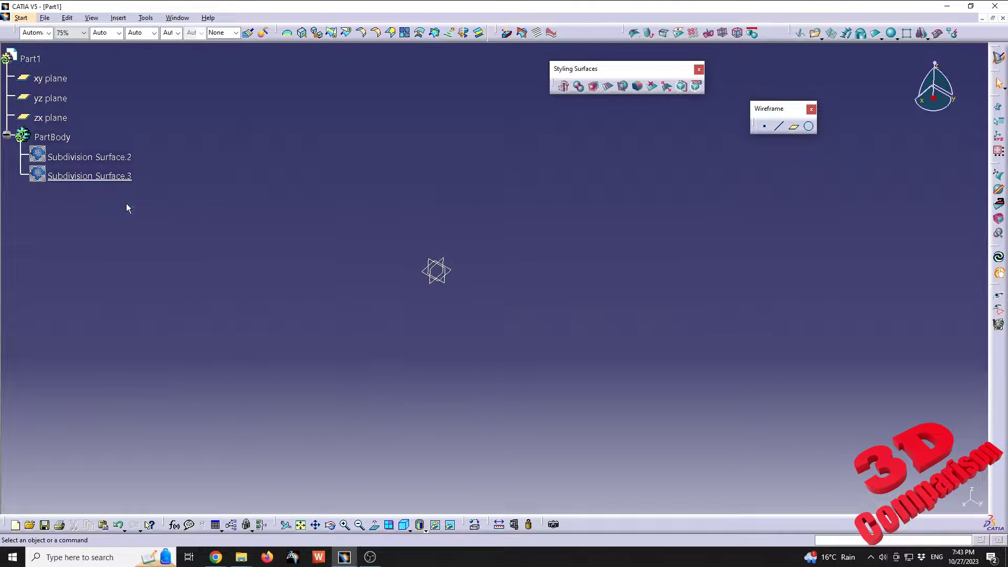
pyautogui.moveTo(534, 245); pyautogui.dragTo(565, 281, button='middle')
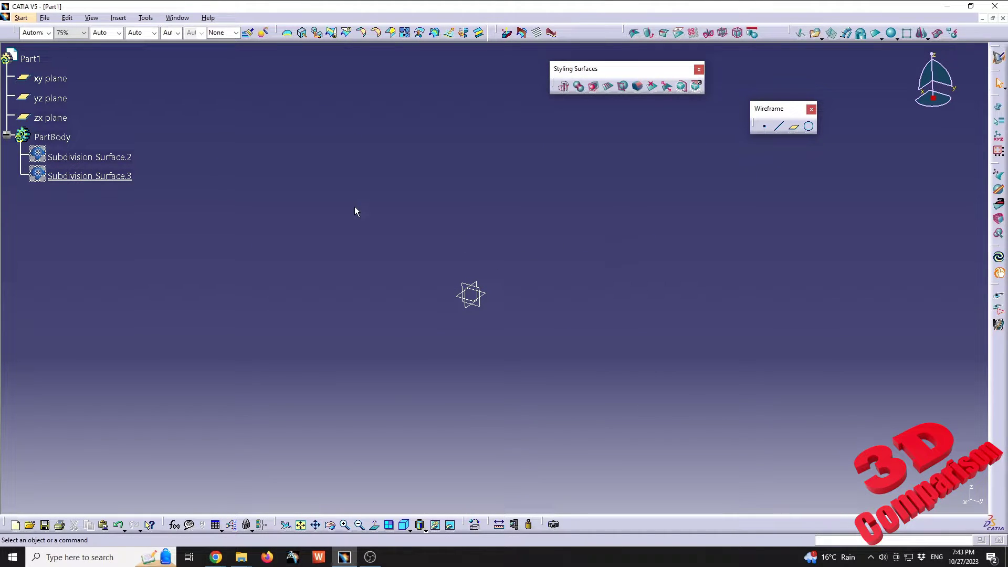
# Step: Create a box subdivision surface on the xy plane
pyautogui.click(53, 79)
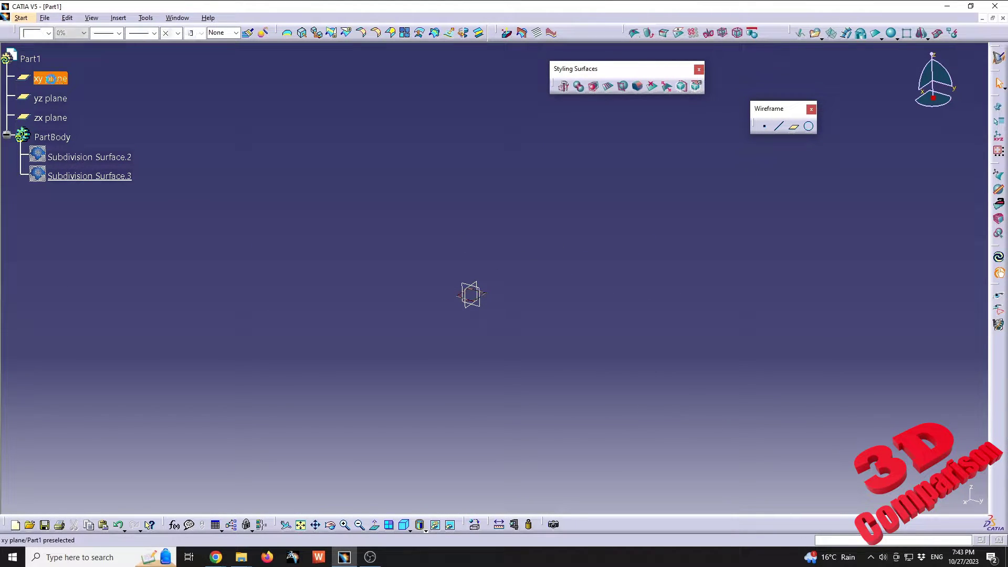
pyautogui.click(897, 39)
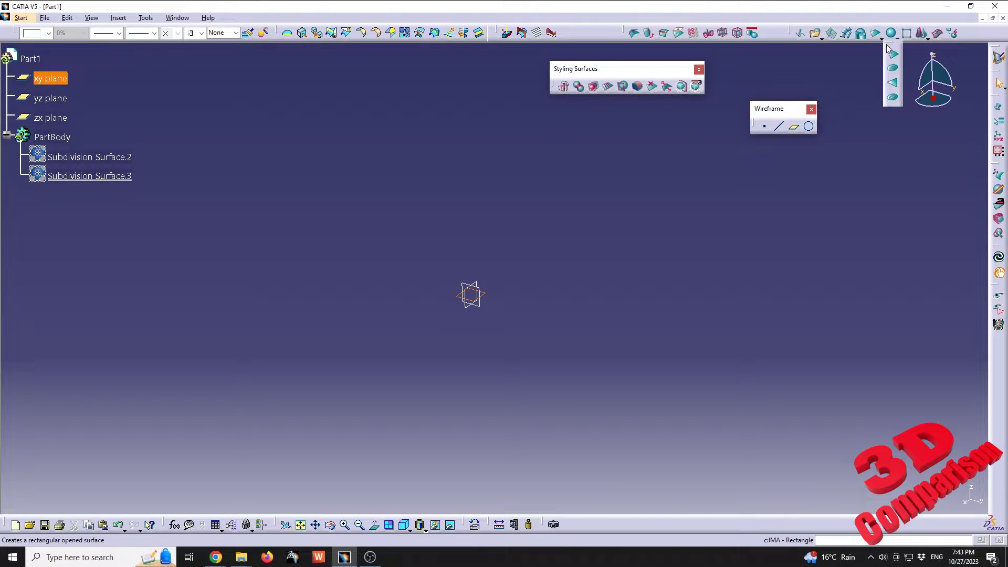
pyautogui.click(895, 36)
pyautogui.click(895, 39)
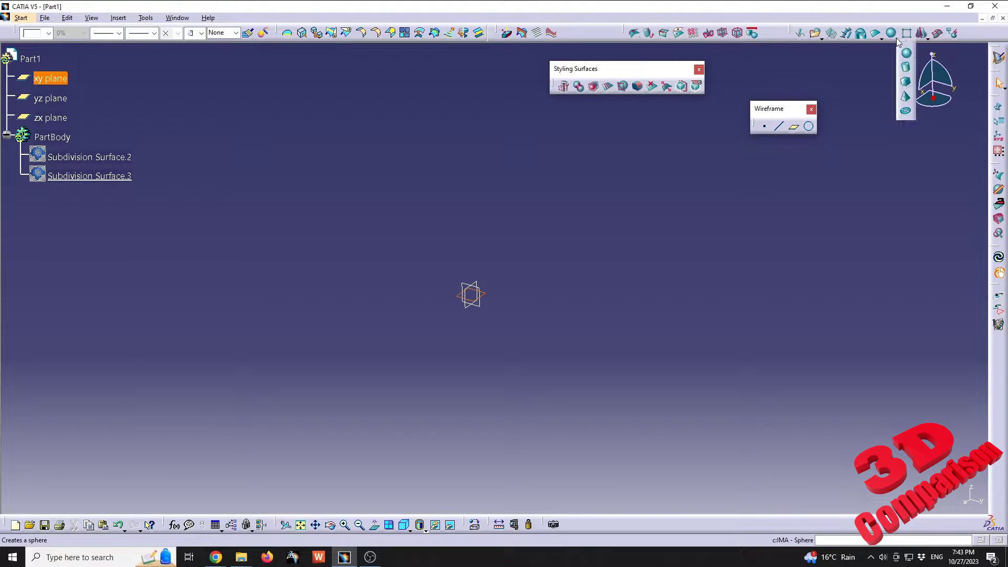
pyautogui.click(906, 83)
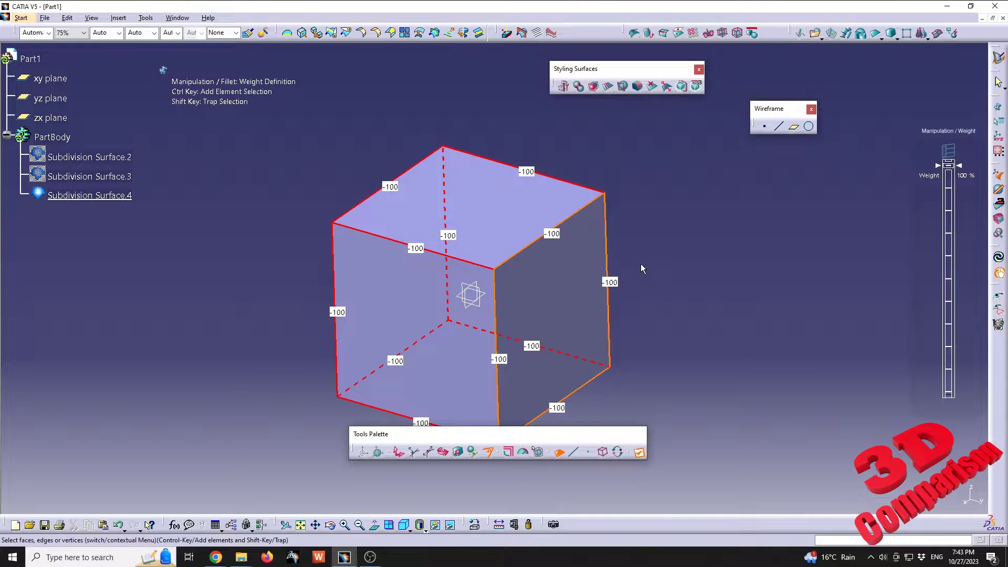
# Step: Shrink the box's top face to a point using Affinity along X and Y, forming a pyramid
pyautogui.click(490, 215)
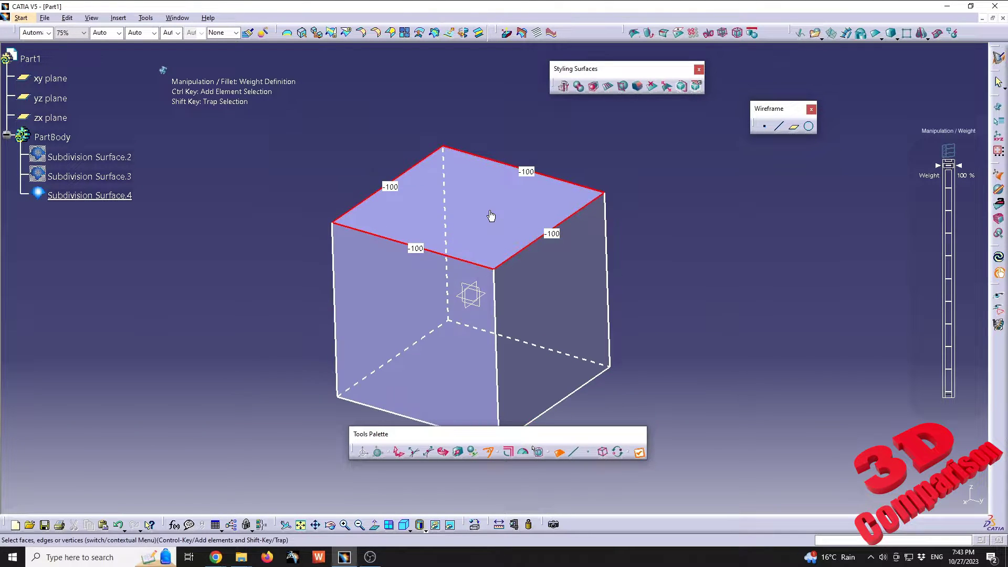
pyautogui.click(456, 453)
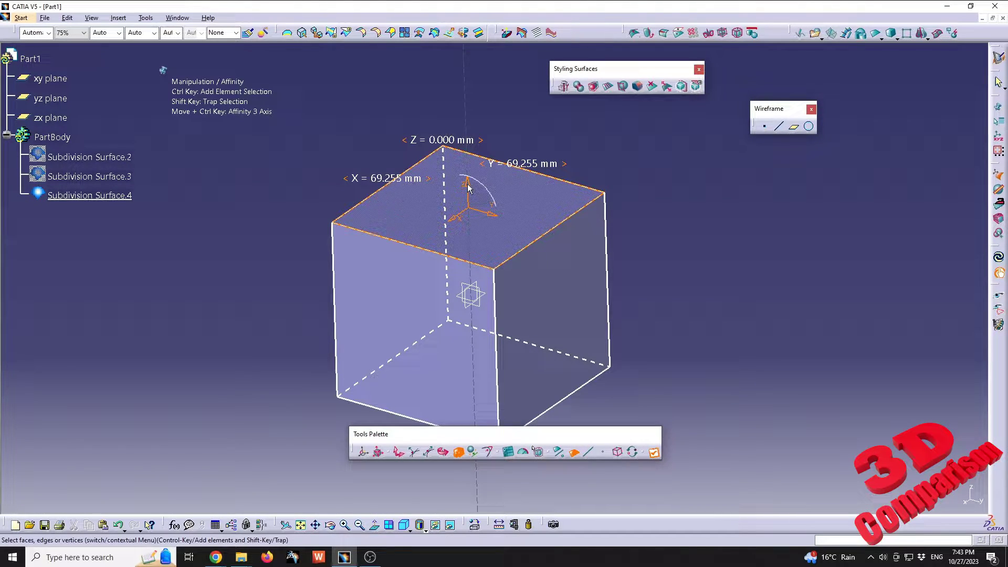
pyautogui.moveTo(468, 188); pyautogui.dragTo(469, 209)
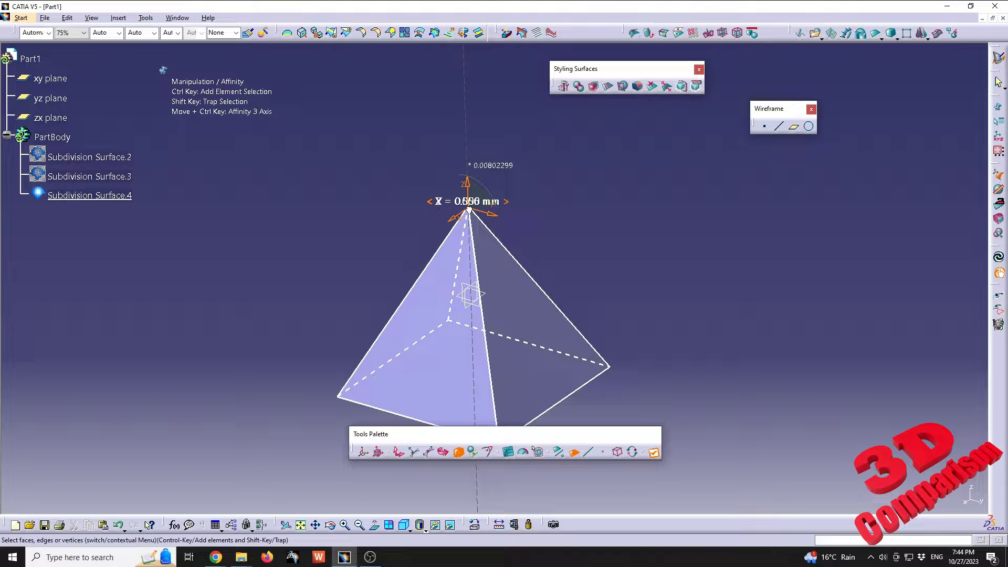
# Step: Stretch the collapsed top face along X and Y into a rectangle longer than the base, and hide the flared surface
pyautogui.moveTo(468, 209)
pyautogui.mouseDown()
pyautogui.moveTo(488, 189)
pyautogui.moveTo(481, 218)
pyautogui.moveTo(514, 231)
pyautogui.moveTo(459, 219)
pyautogui.mouseUp()
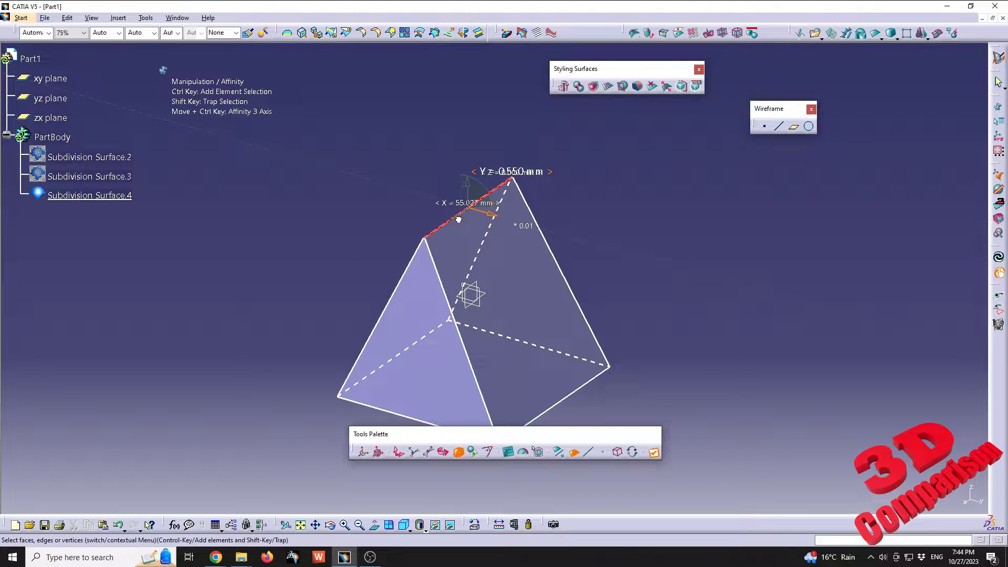
pyautogui.moveTo(458, 220); pyautogui.dragTo(516, 234)
pyautogui.rightClick(108, 201)
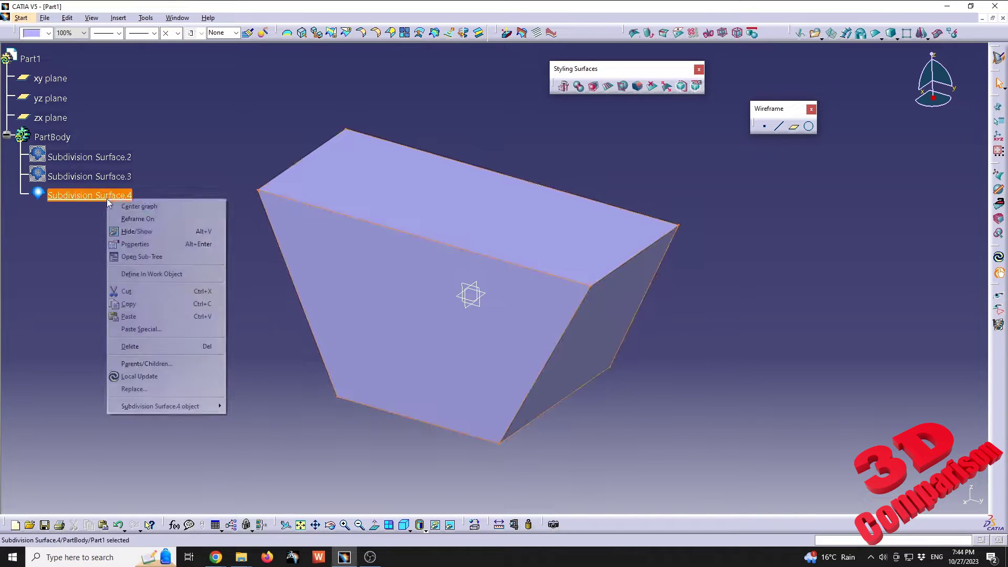
pyautogui.click(136, 231)
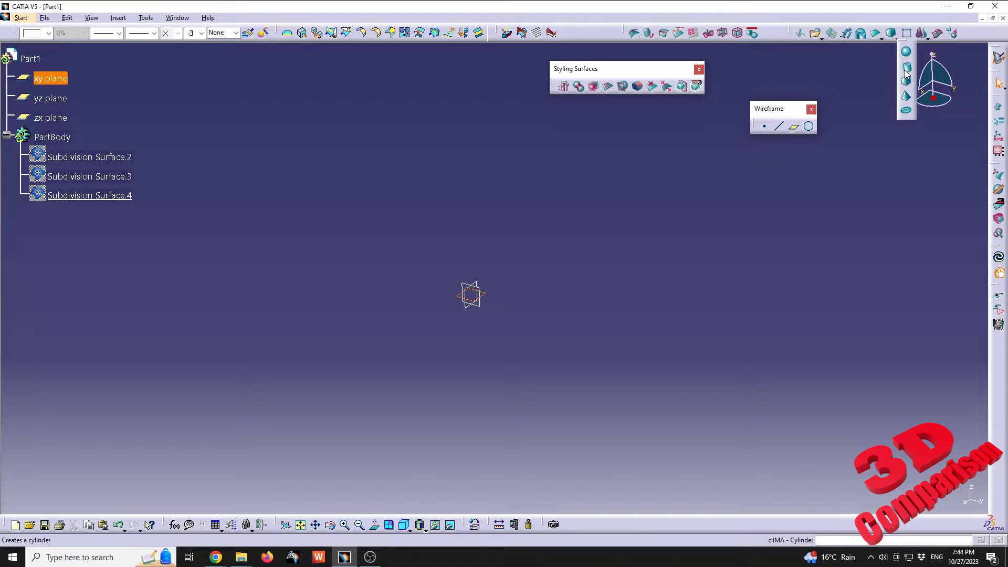
# Step: Create a cylinder subdivision surface on the xy plane and scale its top cage face to about 16 mm in X and Y
pyautogui.click(896, 36)
pyautogui.click(487, 292)
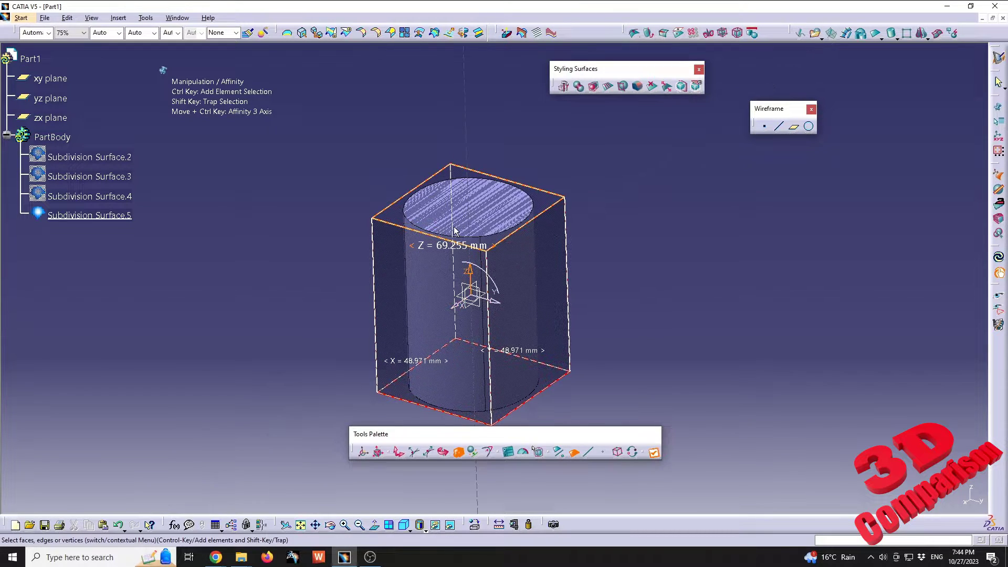
pyautogui.click(499, 195)
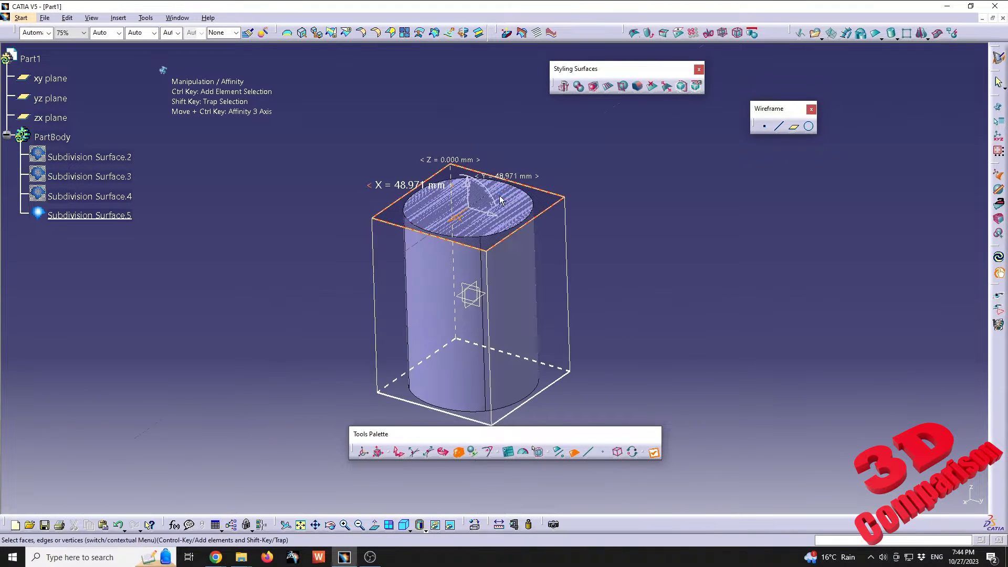
pyautogui.moveTo(492, 222); pyautogui.dragTo(472, 203)
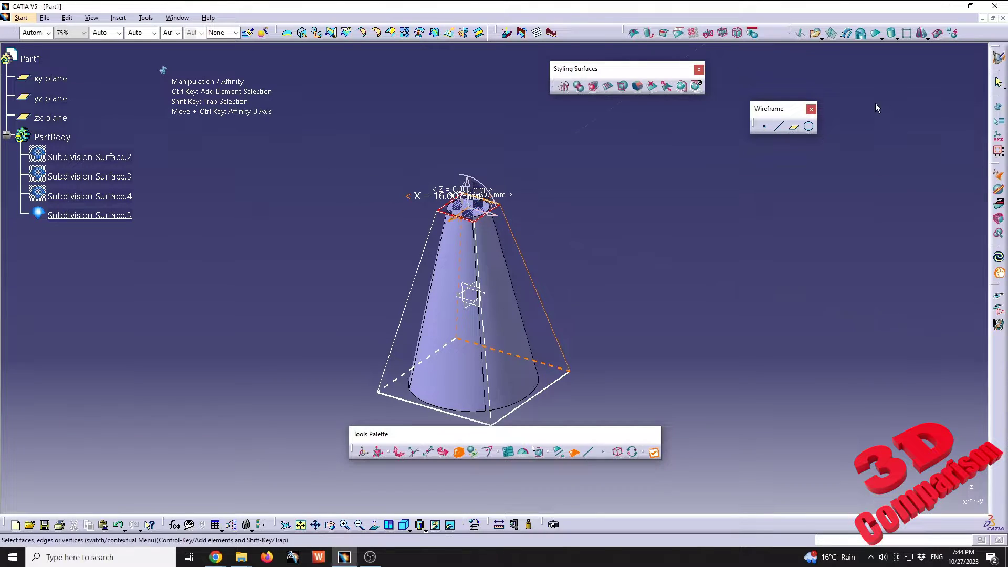
# Step: Finish editing the tapered cylinder surface and hide it
pyautogui.click(896, 37)
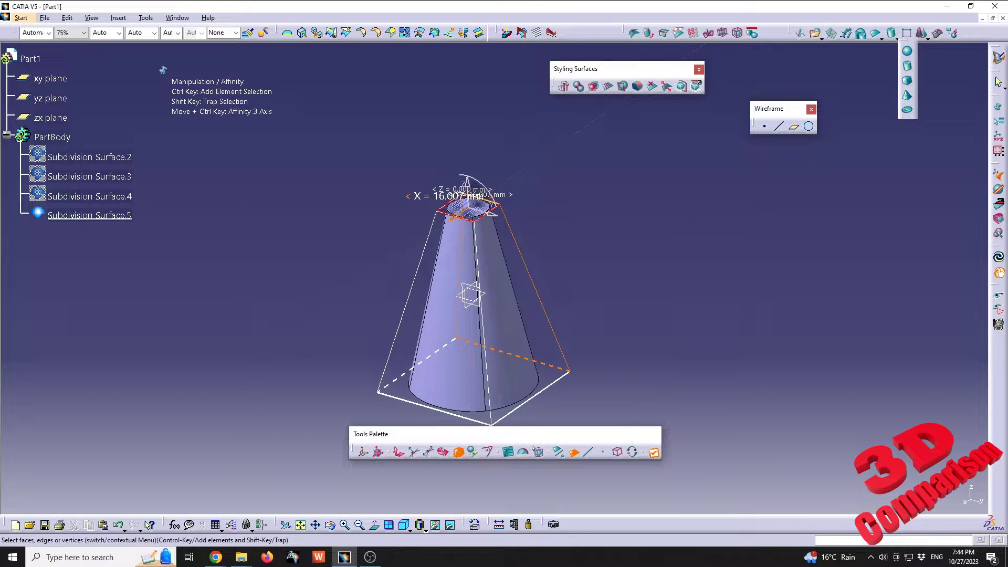
pyautogui.hotkey('alt', 'Tab')
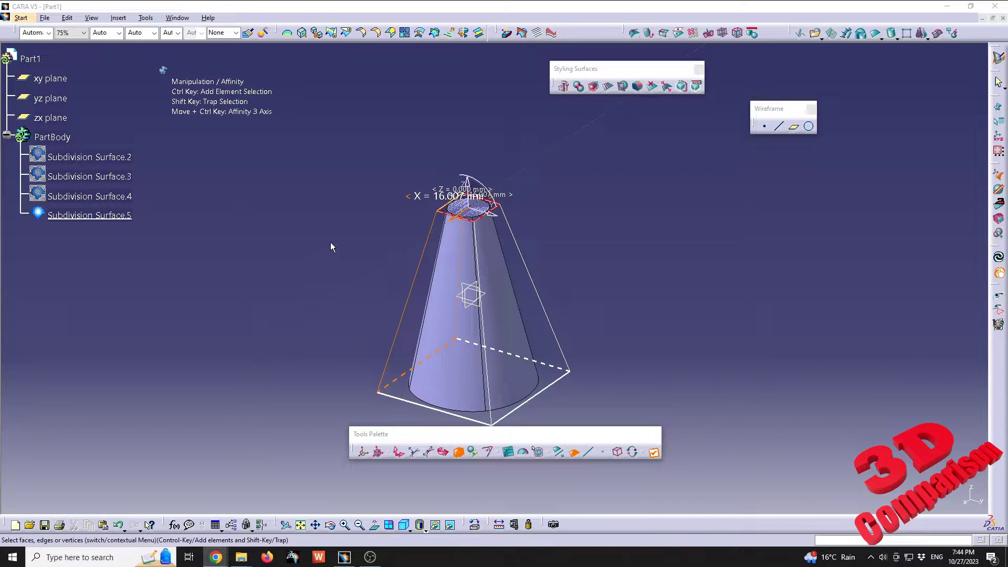
pyautogui.click(570, 195)
pyautogui.rightClick(96, 226)
pyautogui.click(137, 250)
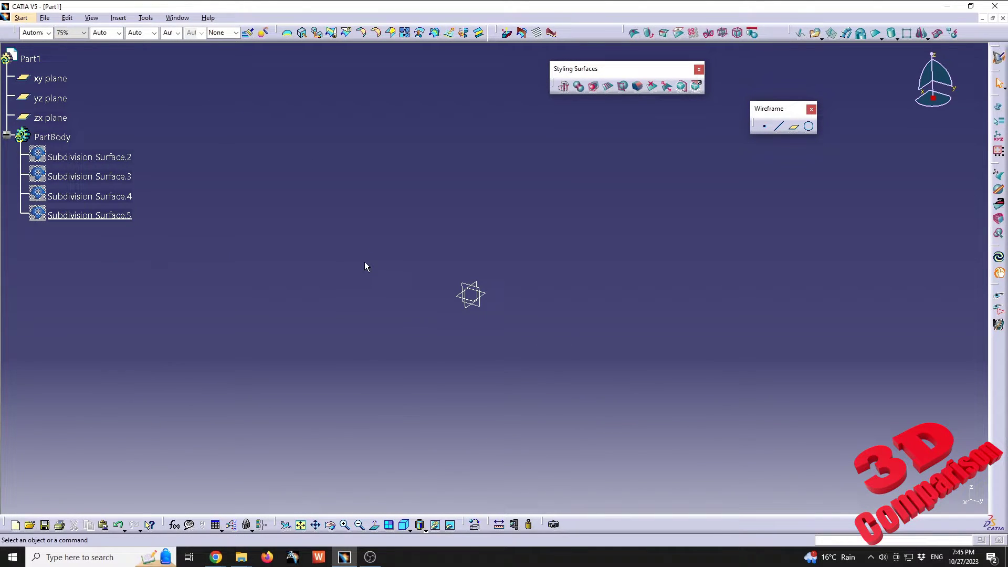
# Step: Create a torus subdivision surface on the xy plane, and hide it once editing is finished
pyautogui.click(489, 297)
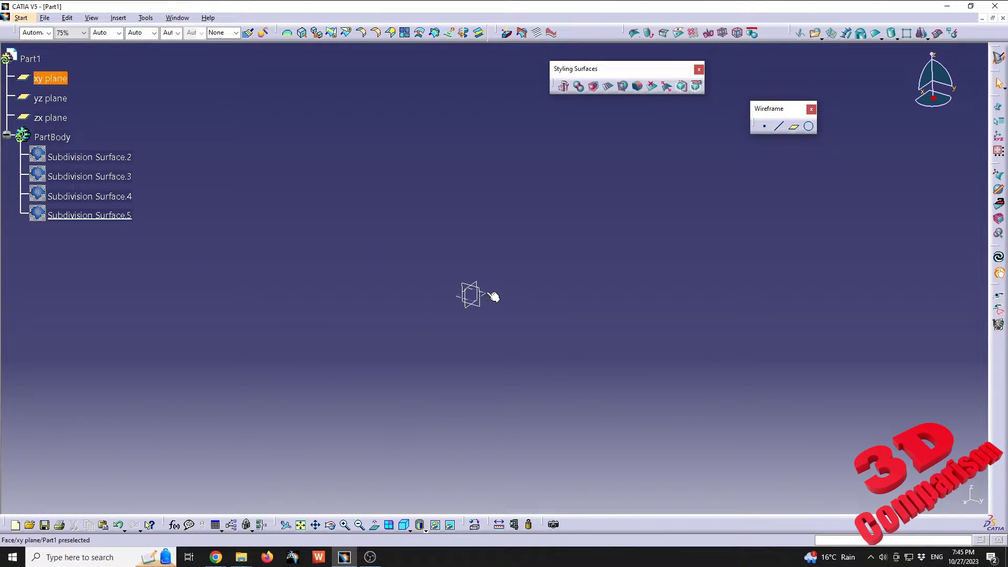
pyautogui.click(895, 41)
pyautogui.click(906, 112)
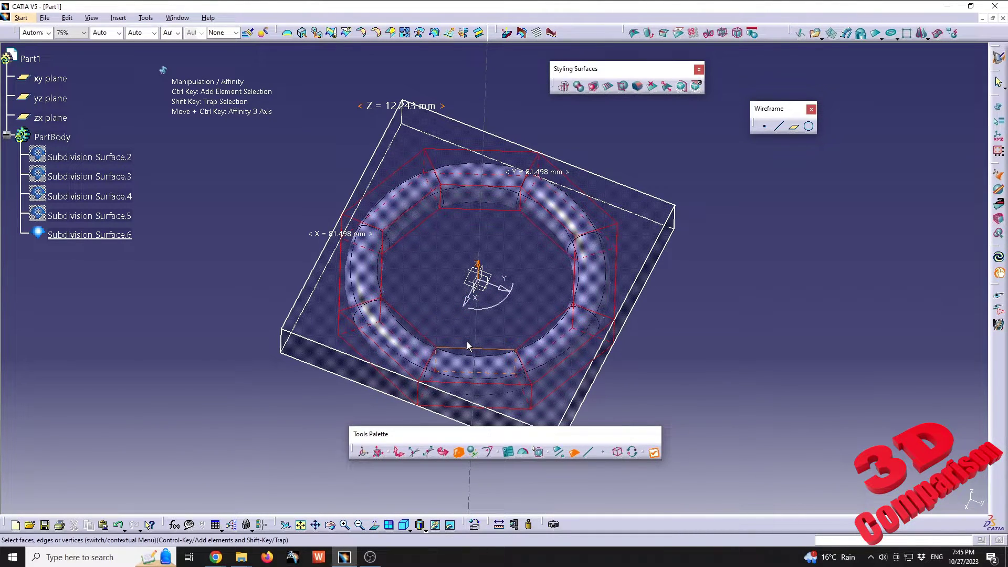
pyautogui.press('Escape')
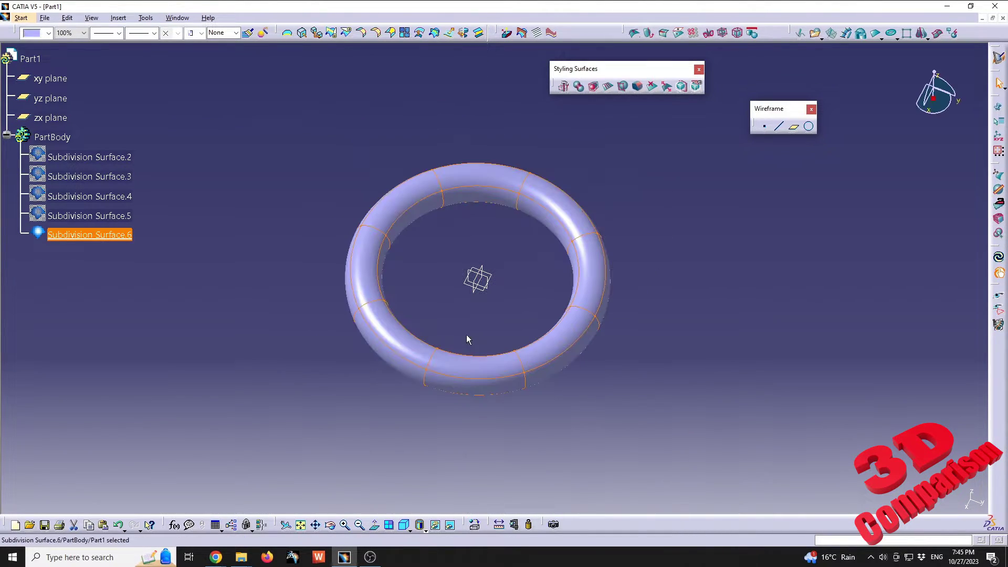
pyautogui.click(306, 405)
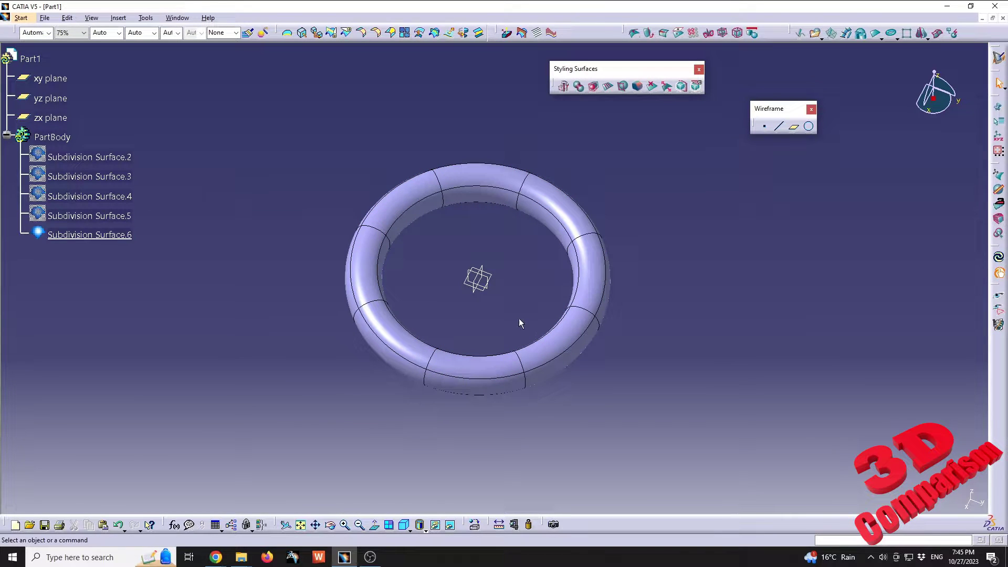
pyautogui.rightClick(122, 237)
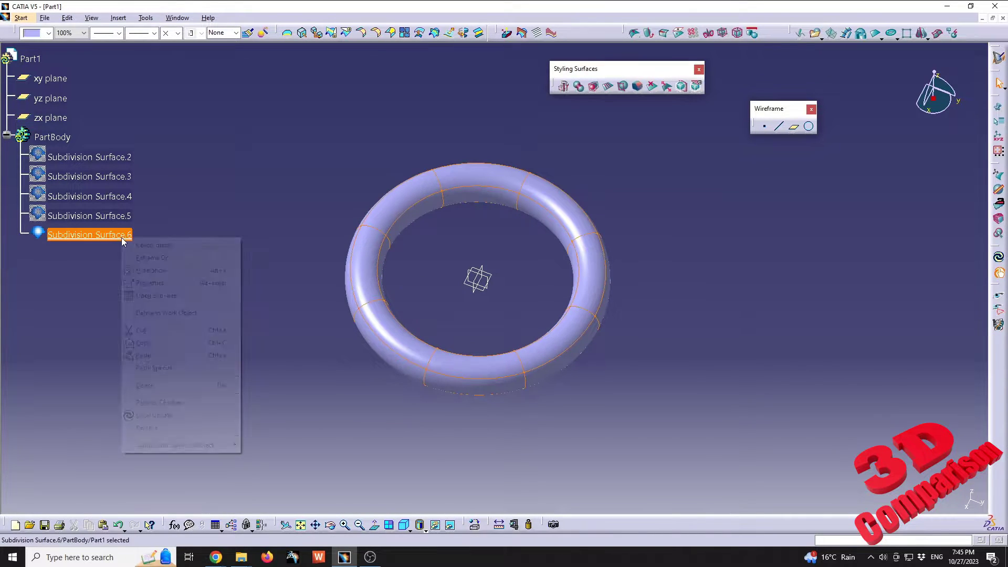
pyautogui.click(157, 271)
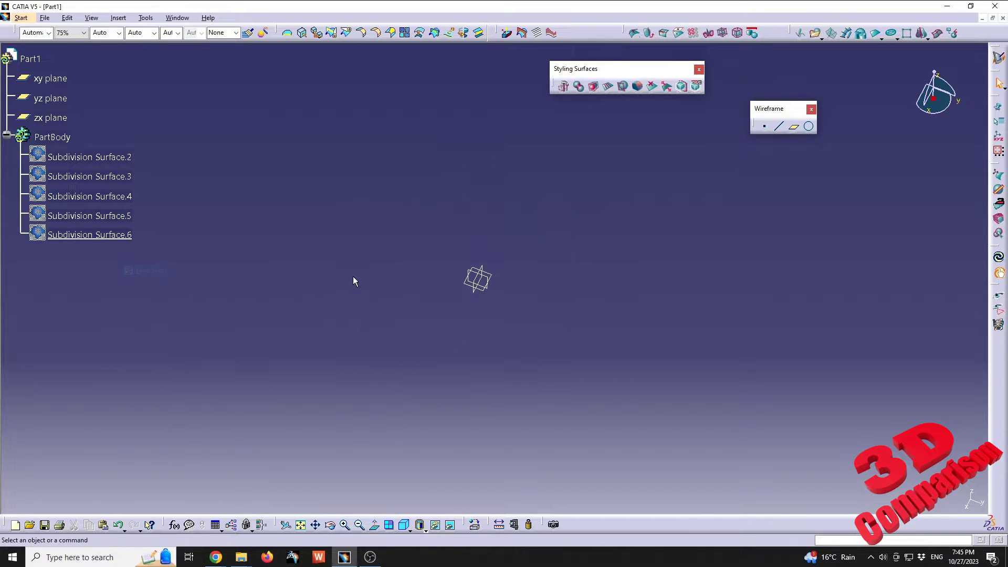
# Step: Create a sphere subdivision surface on the xy plane
pyautogui.click(51, 78)
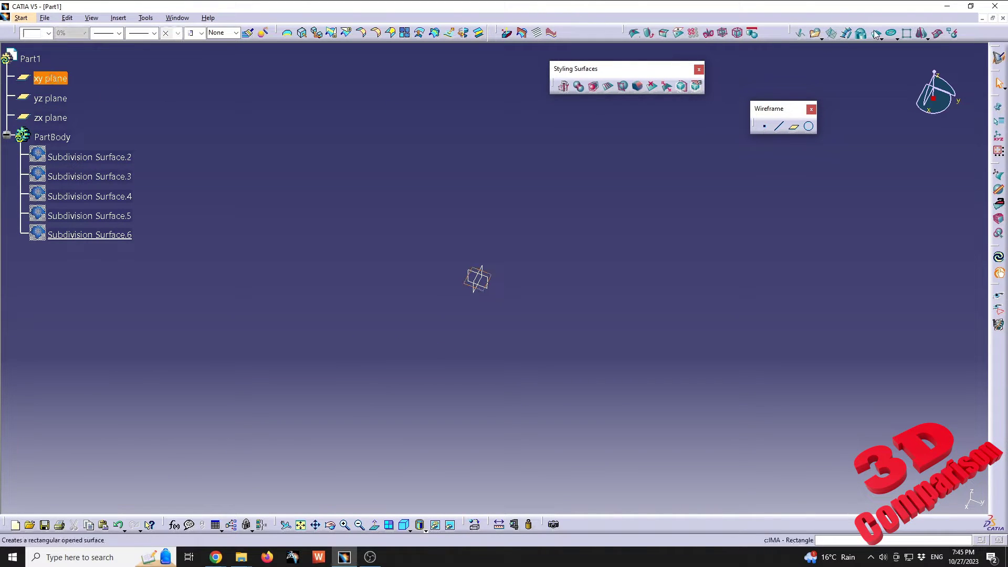
pyautogui.click(896, 38)
pyautogui.click(904, 54)
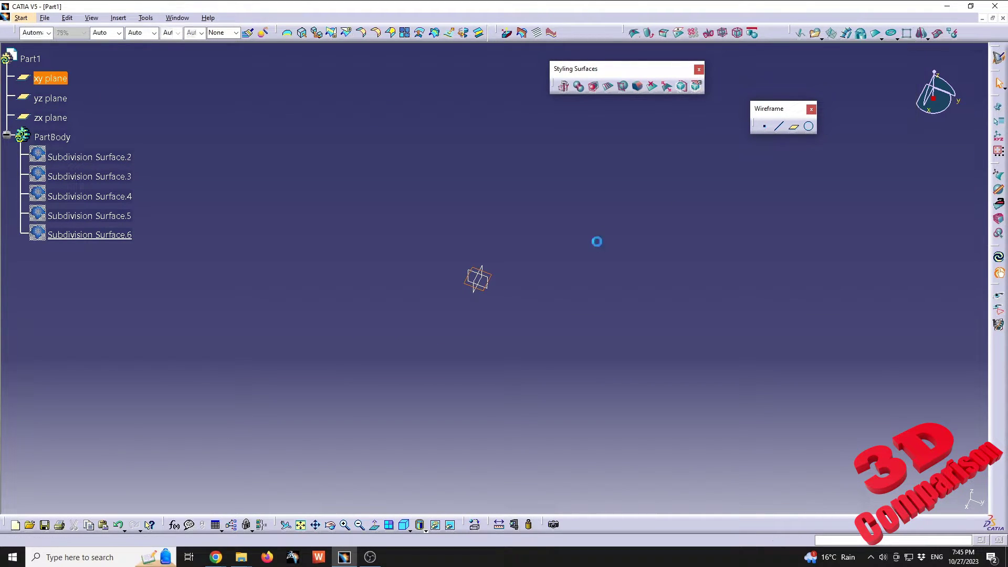
pyautogui.moveTo(524, 297); pyautogui.dragTo(442, 292, button='middle')
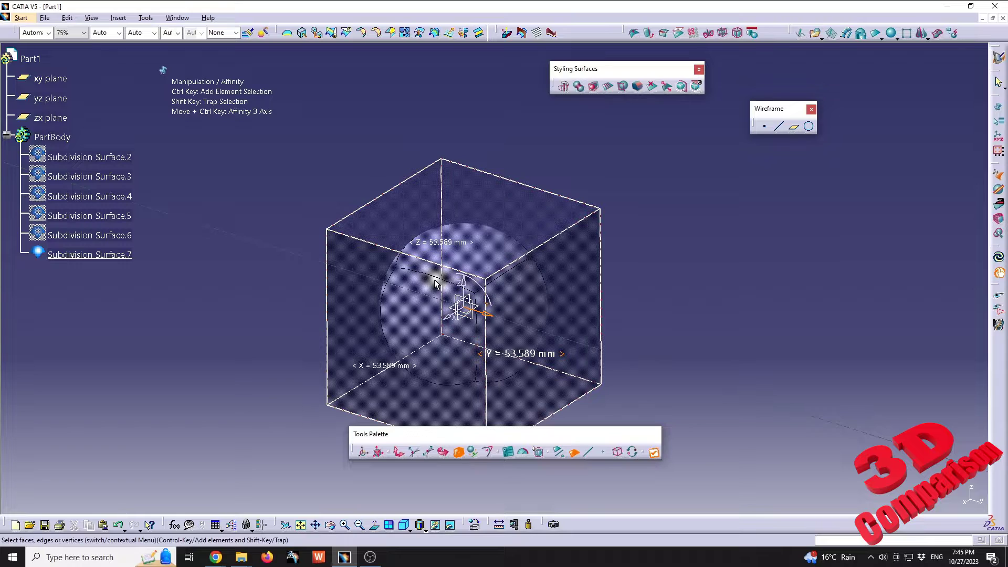
# Step: Subdivide the sphere's top cage face using Face Subdivision with a ratio of 0.15
pyautogui.click(624, 87)
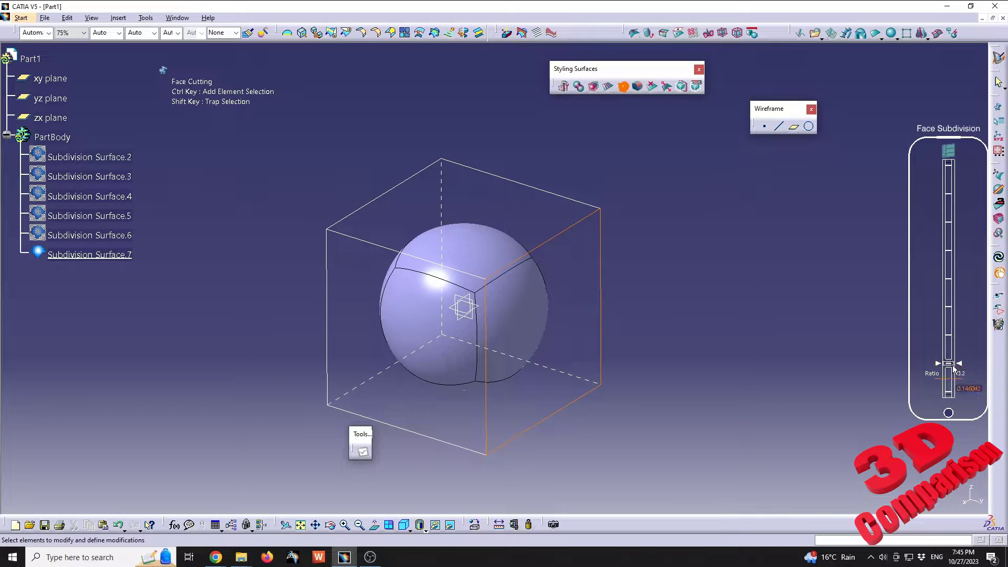
pyautogui.click(482, 214)
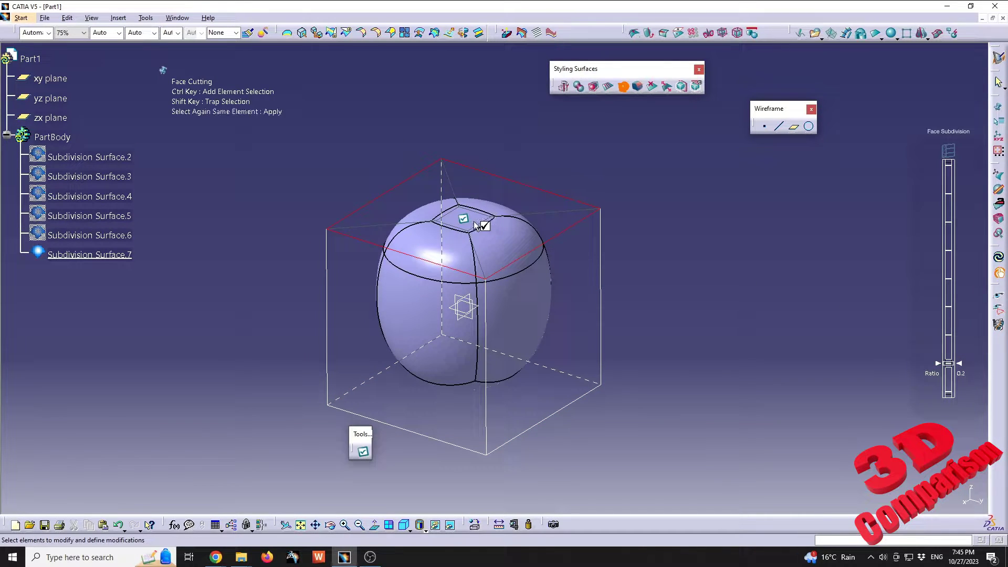
pyautogui.moveTo(952, 370)
pyautogui.moveTo(952, 363)
pyautogui.mouseDown()
pyautogui.moveTo(954, 202)
pyautogui.moveTo(966, 378)
pyautogui.mouseUp()
pyautogui.click(950, 150)
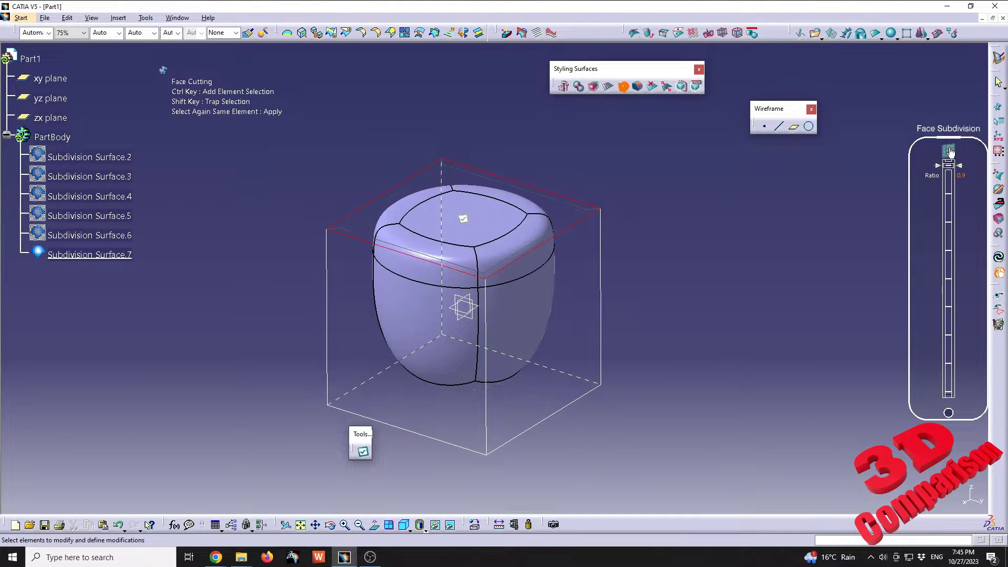
pyautogui.click(950, 156)
pyautogui.write('0.15')
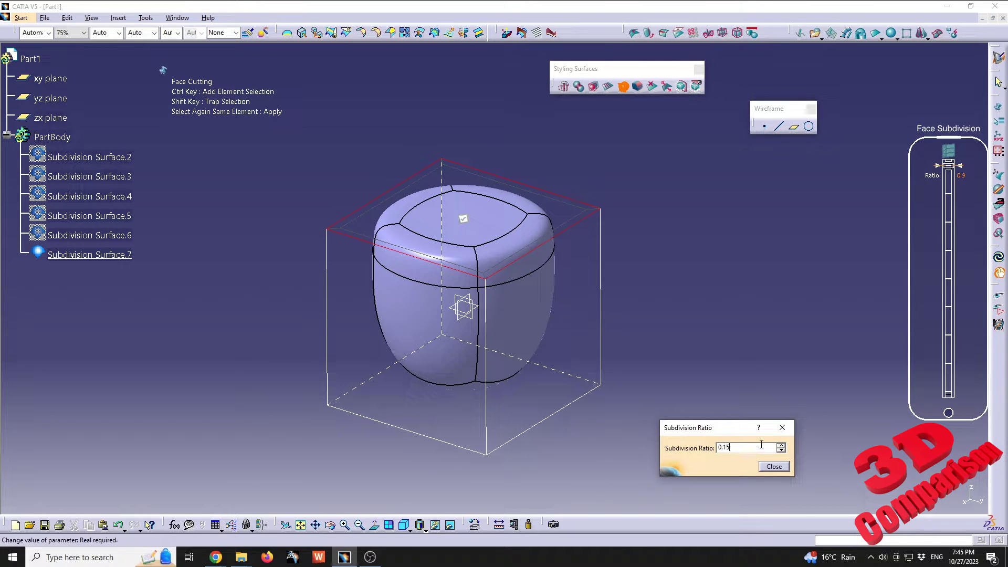
pyautogui.press('Return')
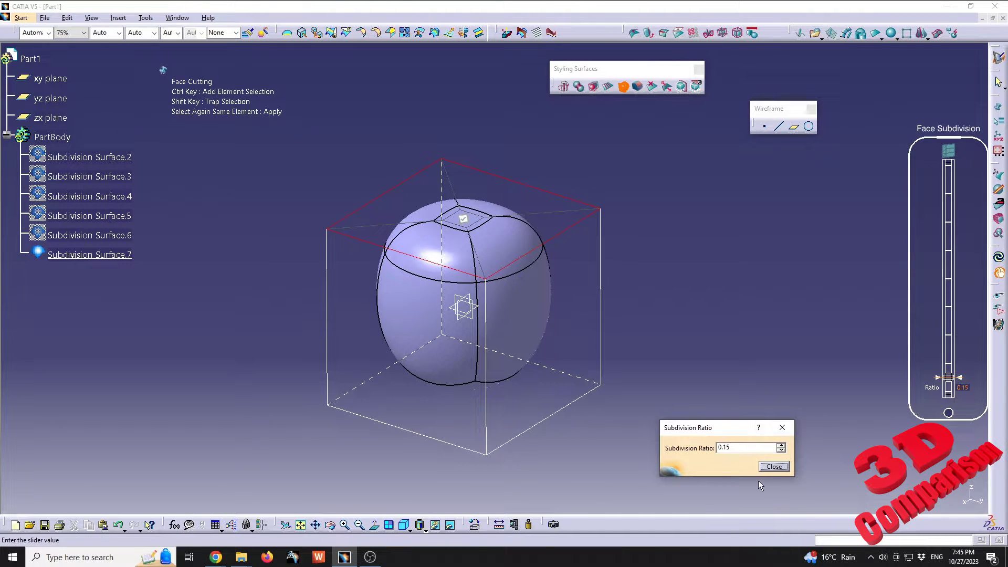
pyautogui.click(774, 467)
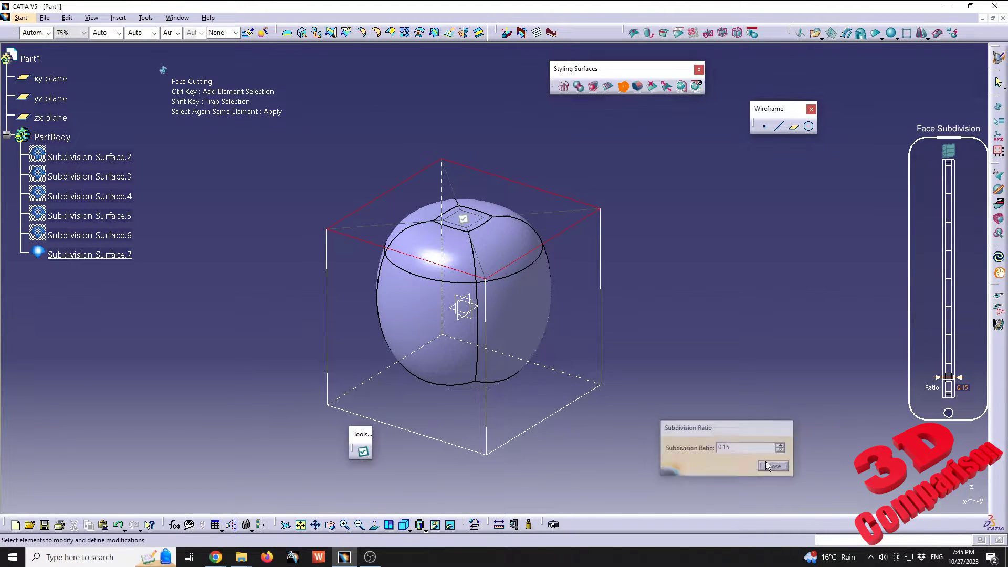
pyautogui.click(366, 456)
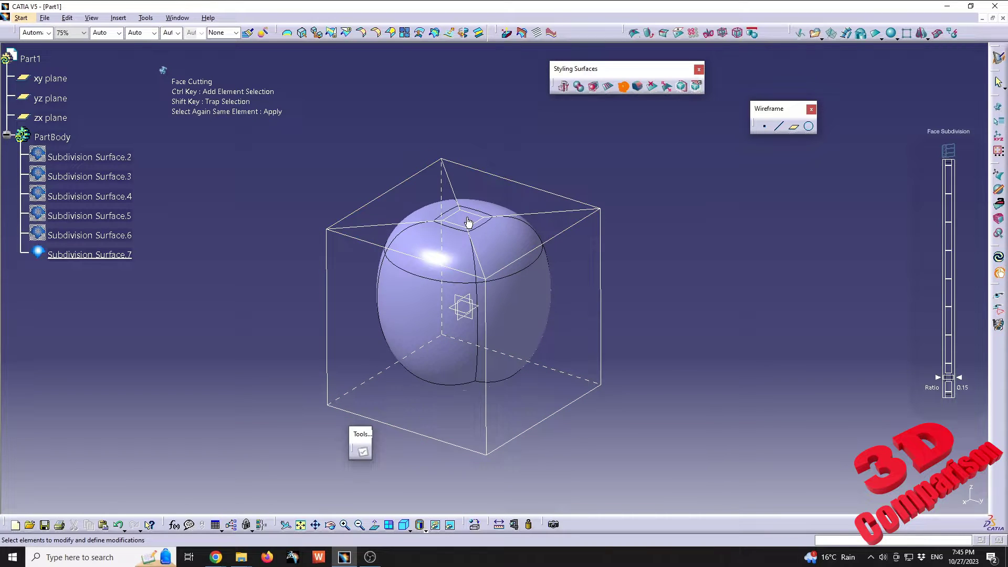
# Step: Subdivide the sphere's bottom cage face with the same 0.15 ratio and finish the face subdivision
pyautogui.moveTo(536, 458); pyautogui.dragTo(513, 164, button='middle')
pyautogui.click(458, 356)
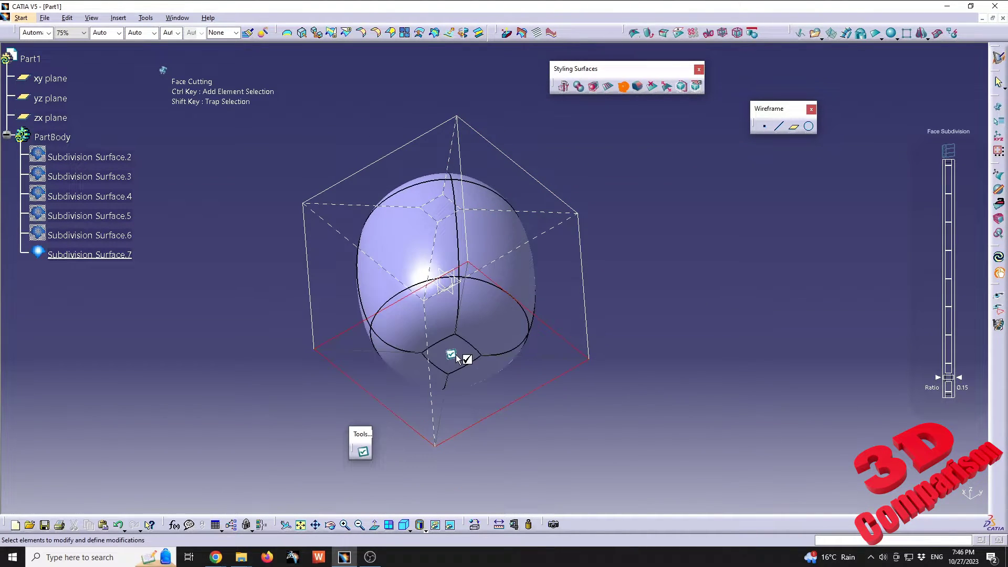
pyautogui.click(457, 357)
pyautogui.press('Escape')
# Step: Erase the small central faces at the top and bottom of the sphere surface to open a hole at each end
pyautogui.moveTo(488, 175); pyautogui.dragTo(645, 271, button='middle')
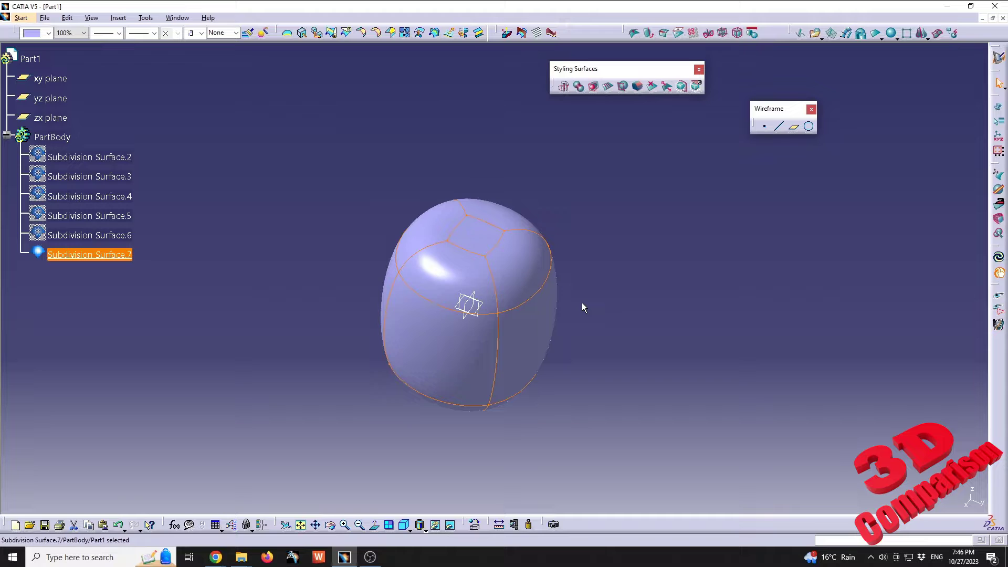
pyautogui.click(653, 86)
pyautogui.click(478, 241)
pyautogui.moveTo(477, 240); pyautogui.dragTo(517, 397, button='middle')
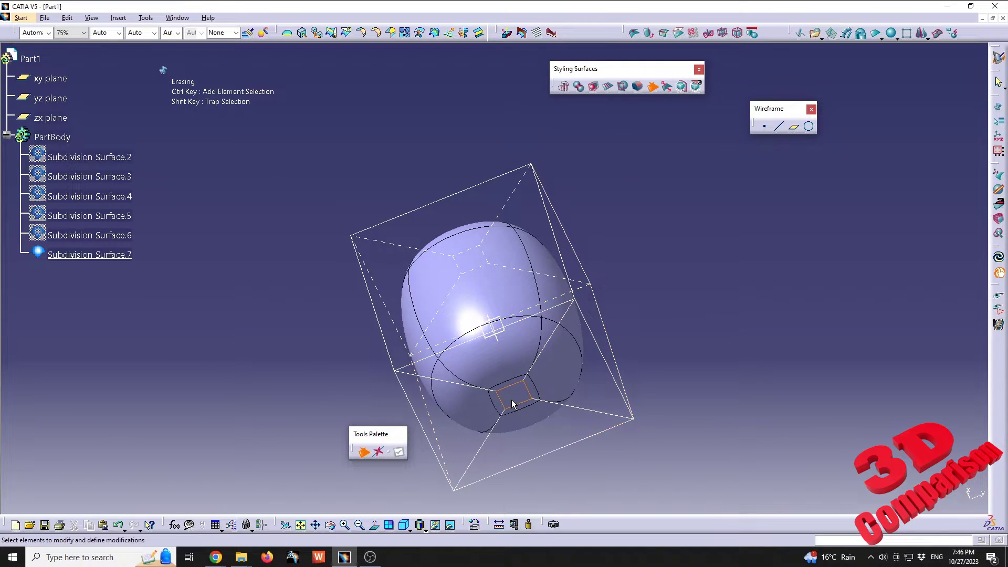
pyautogui.click(514, 402)
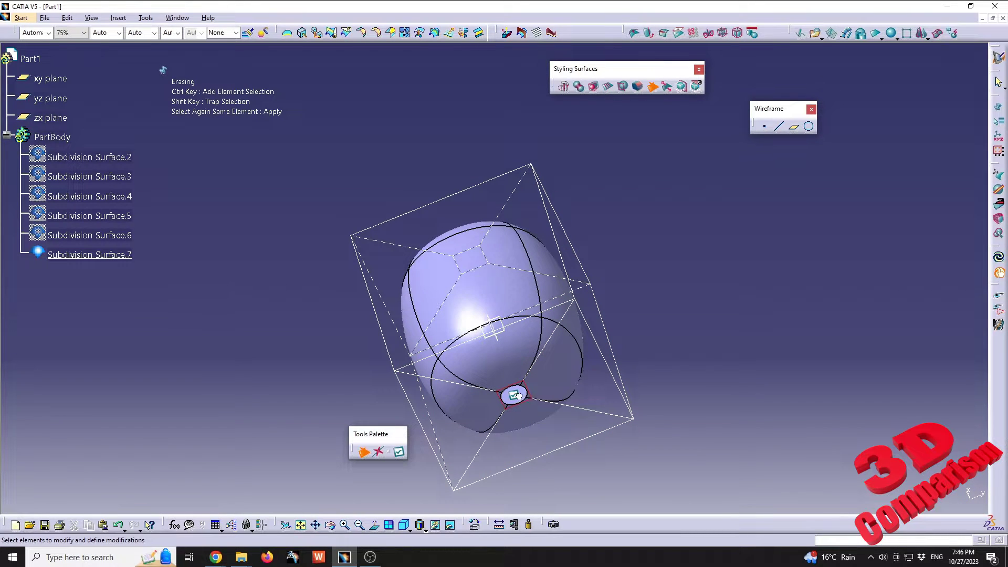
pyautogui.click(654, 87)
# Step: Bridge the top and bottom hole edges through the sphere with Edge Extrusion to Fill, forming an inner tunnel wall
pyautogui.moveTo(594, 219)
pyautogui.mouseDown(button='middle')
pyautogui.moveTo(535, 428)
pyautogui.moveTo(499, 328)
pyautogui.mouseUp(button='middle')
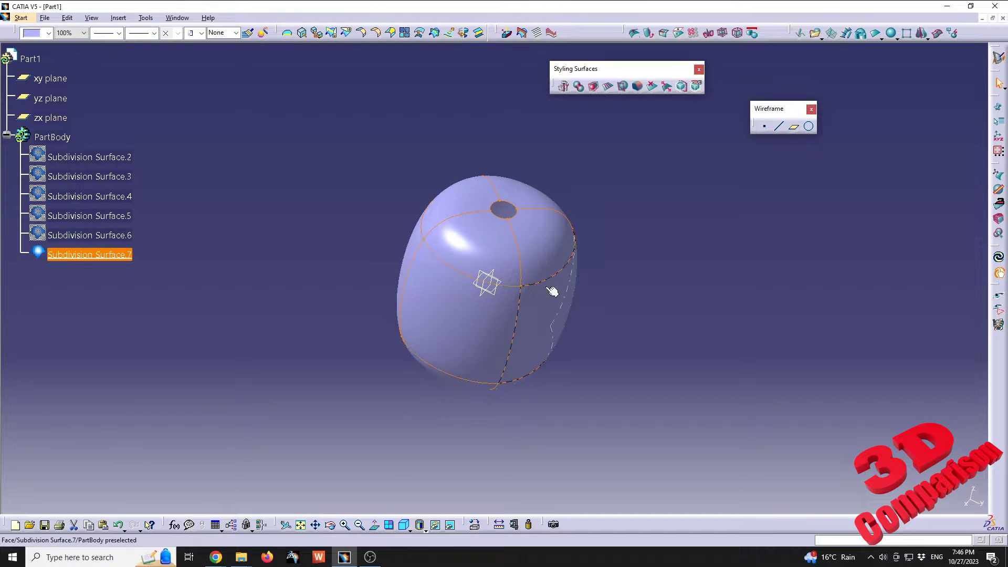
pyautogui.click(596, 87)
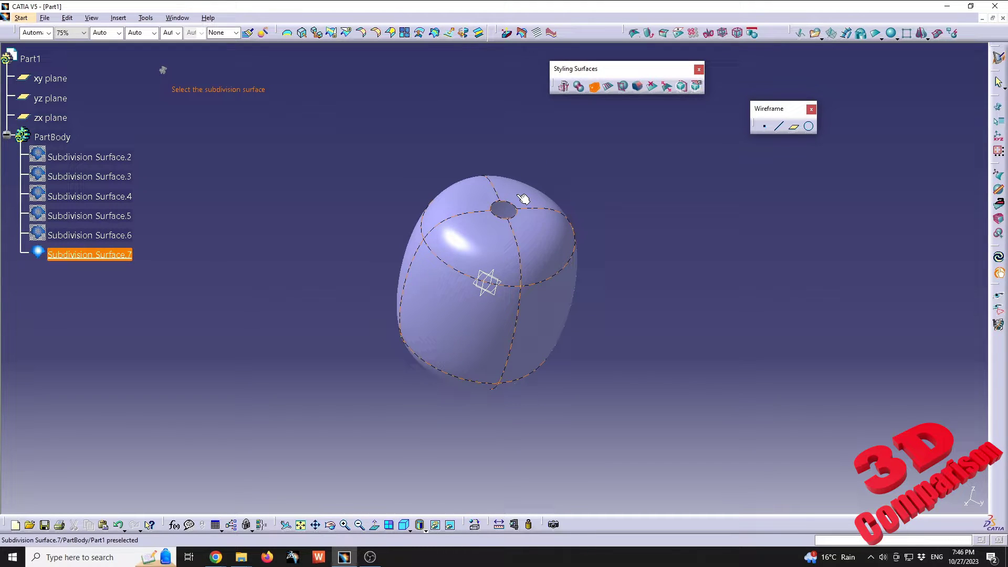
pyautogui.click(549, 241)
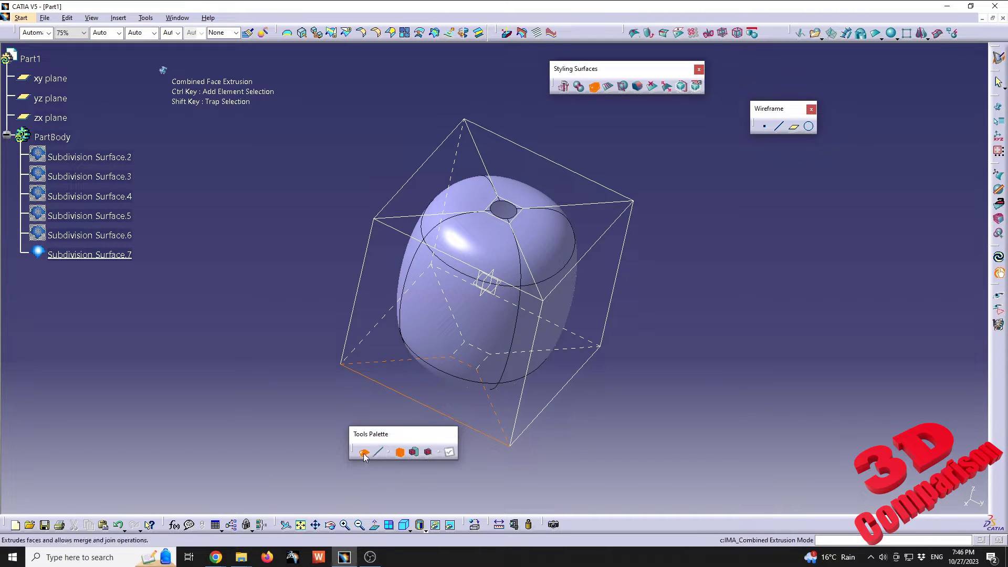
pyautogui.click(364, 453)
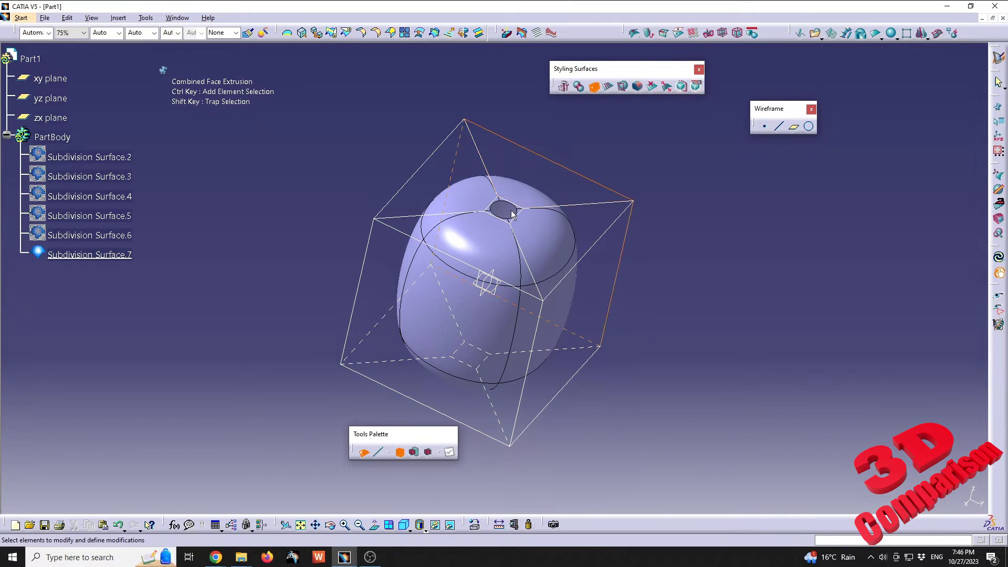
pyautogui.click(380, 453)
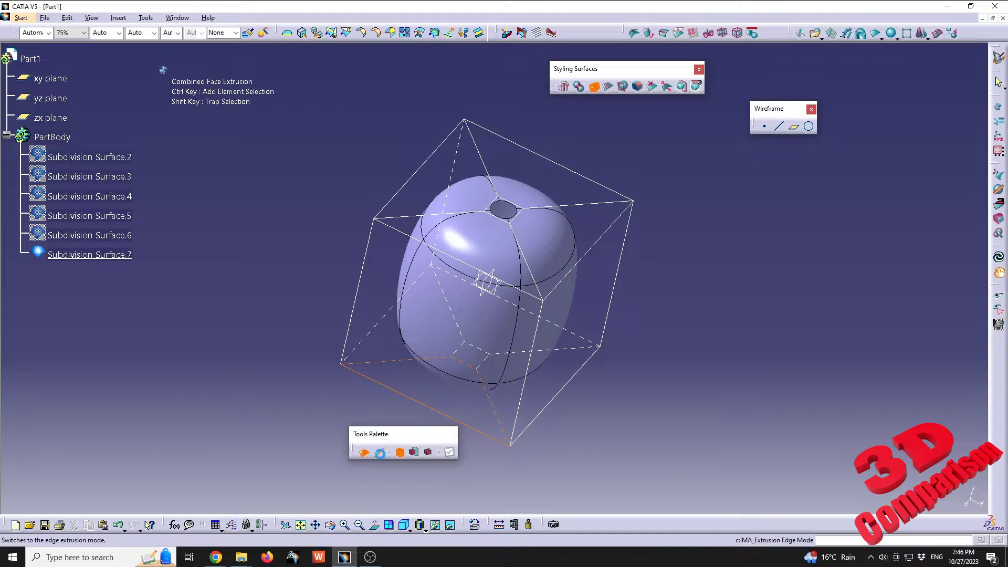
pyautogui.click(516, 210)
pyautogui.moveTo(528, 374); pyautogui.dragTo(505, 145, button='middle')
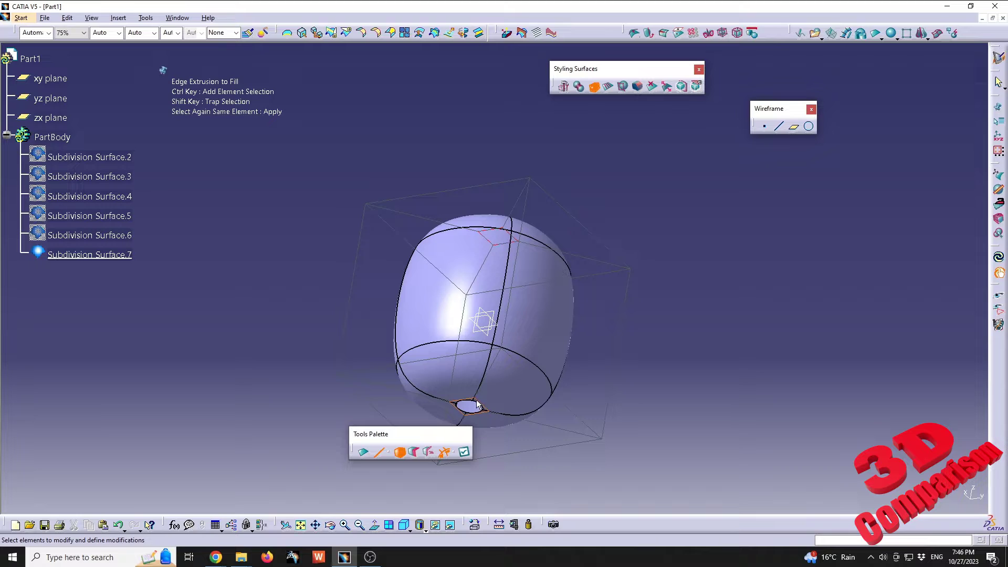
pyautogui.click(474, 398)
pyautogui.moveTo(519, 200); pyautogui.dragTo(470, 361, button='middle')
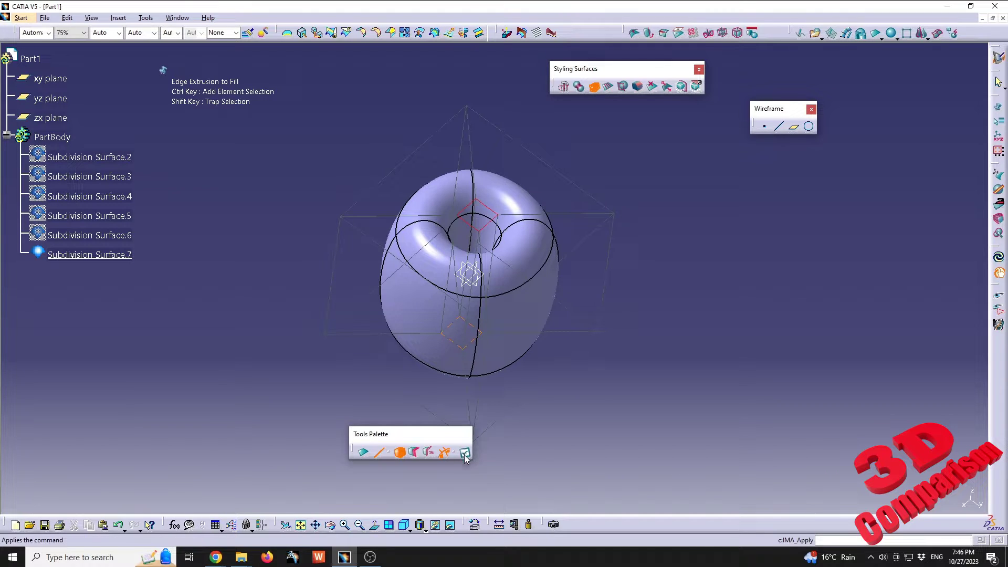
pyautogui.click(465, 453)
pyautogui.click(661, 391)
# Step: Select the whole cage of the tunnelled sphere and flatten it along Z with Affinity to about 10.6 mm
pyautogui.moveTo(490, 395); pyautogui.dragTo(518, 233, button='middle')
pyautogui.doubleClick(518, 292)
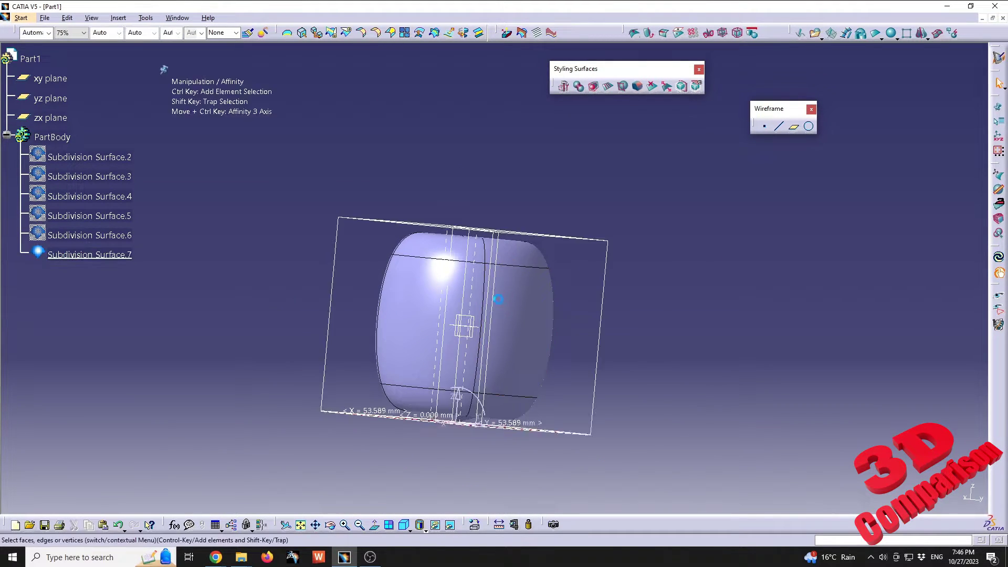
pyautogui.moveTo(519, 345); pyautogui.dragTo(549, 323, button='middle')
pyautogui.click(617, 454)
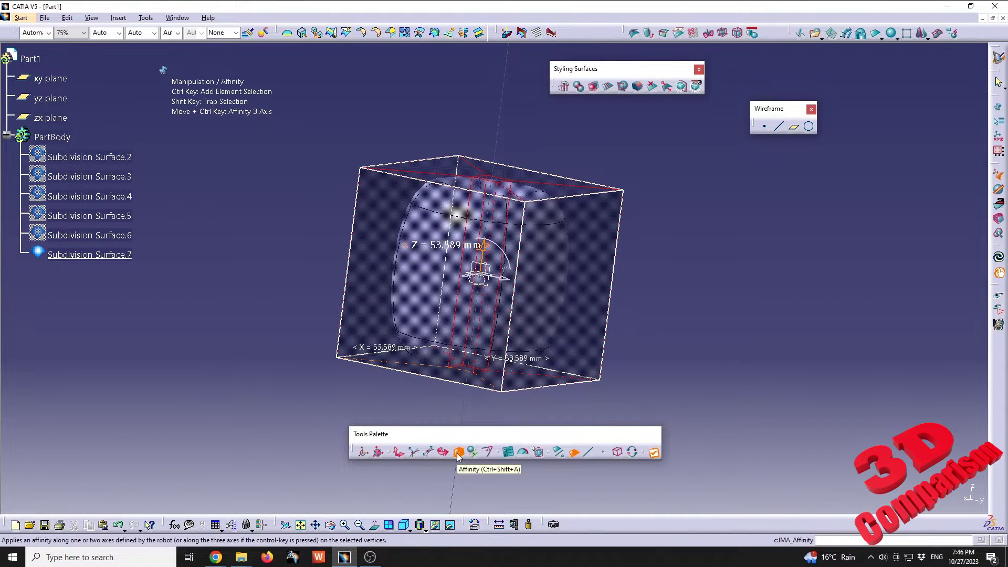
pyautogui.moveTo(483, 249); pyautogui.dragTo(481, 270)
pyautogui.moveTo(479, 236); pyautogui.dragTo(491, 342, button='middle')
pyautogui.click(487, 442)
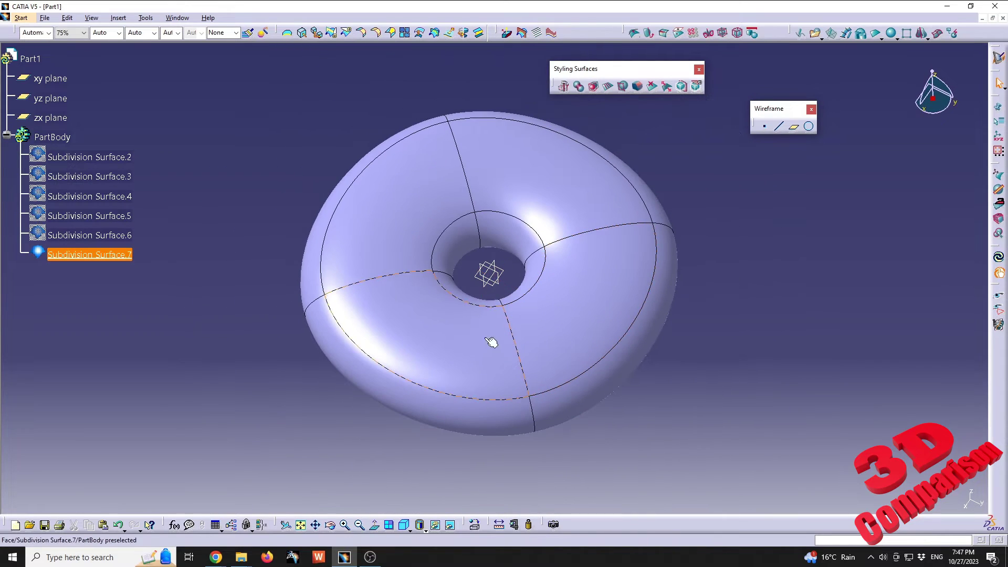
# Step: Show Subdivision Surface.6 temporarily, compare it with the flattened ring from several angles, and hide it again
pyautogui.rightClick(116, 236)
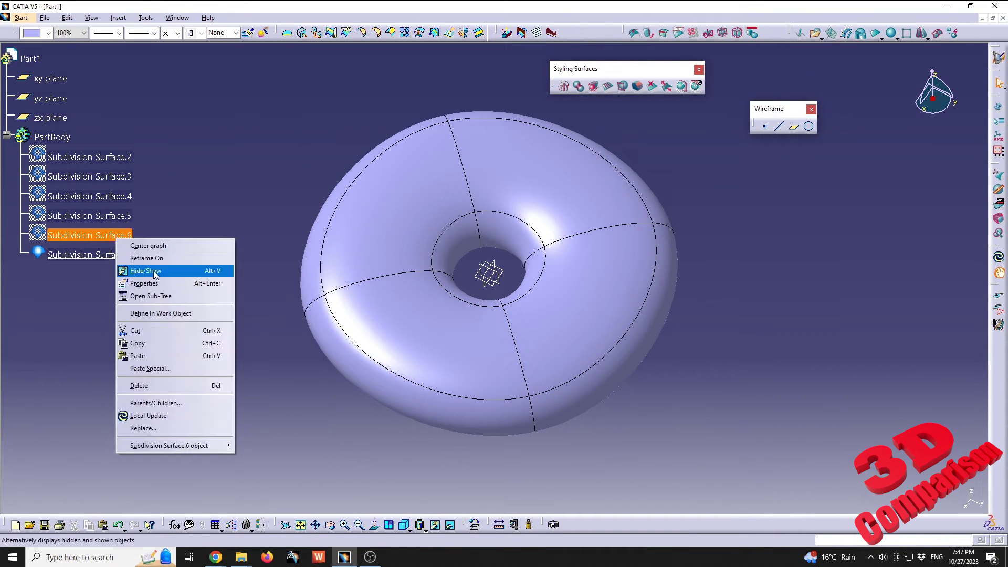
pyautogui.click(203, 270)
pyautogui.moveTo(421, 221); pyautogui.dragTo(445, 328, button='middle')
pyautogui.click(439, 279)
pyautogui.click(478, 207)
pyautogui.moveTo(477, 207); pyautogui.dragTo(546, 227, button='middle')
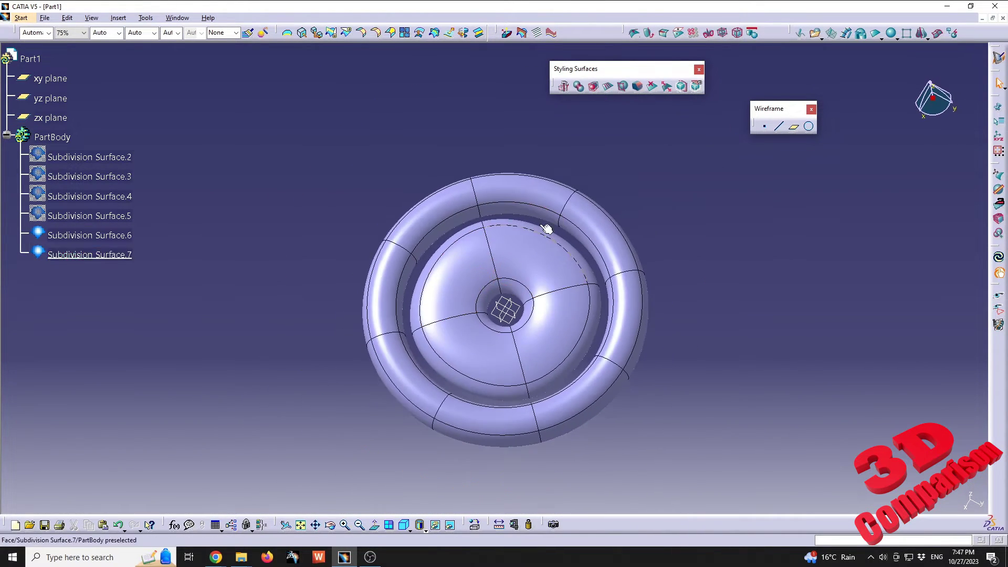
pyautogui.click(507, 314)
pyautogui.moveTo(507, 314); pyautogui.dragTo(542, 260, button='middle')
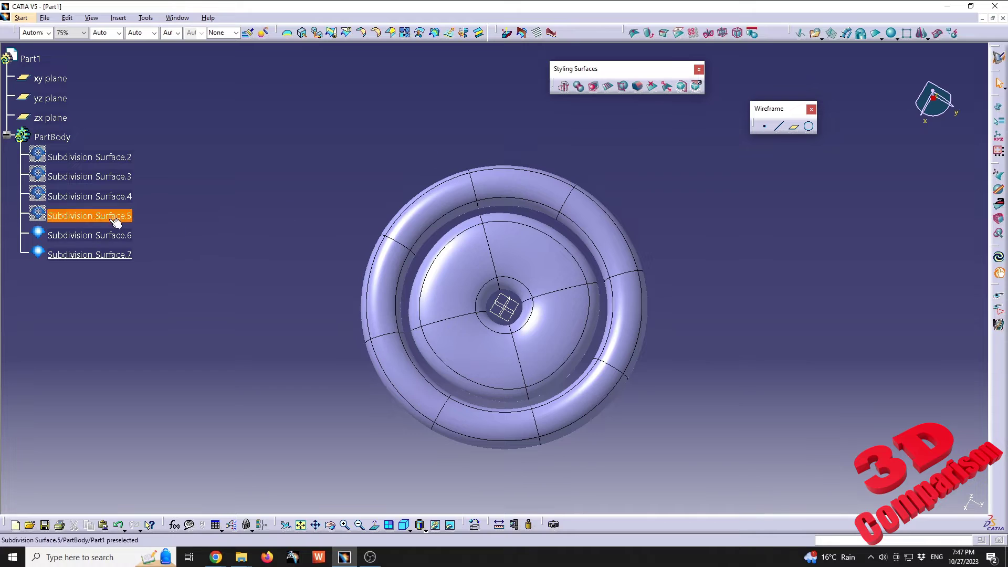
pyautogui.rightClick(100, 236)
pyautogui.click(125, 264)
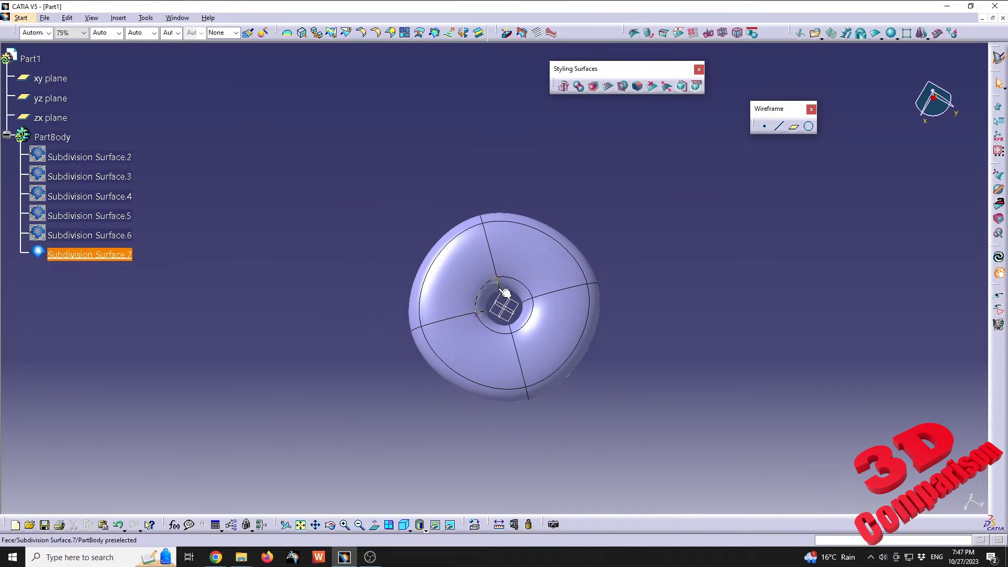
# Step: Trap-select the cage vertices around the central hole and scale them on three axes with Affinity to about 37.5 × 37.5 × 49.4 mm
pyautogui.doubleClick(524, 291)
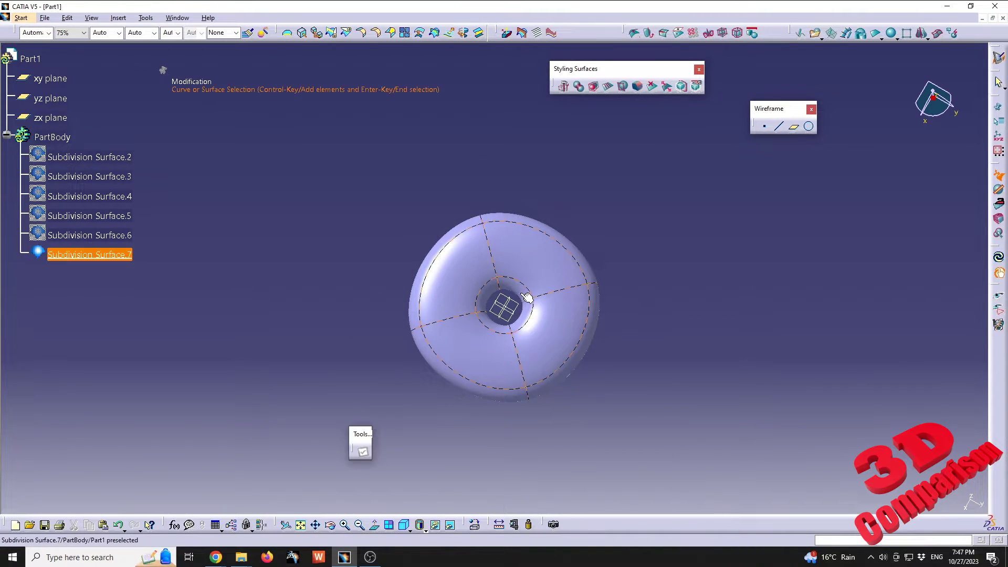
pyautogui.moveTo(521, 350); pyautogui.dragTo(580, 404, button='middle')
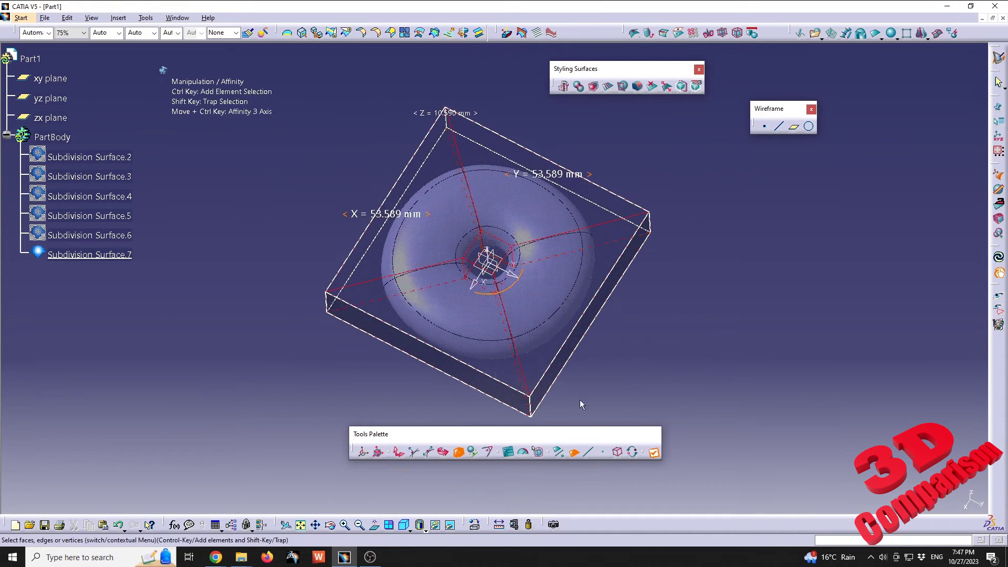
pyautogui.moveTo(474, 231); pyautogui.dragTo(483, 270, button='middle')
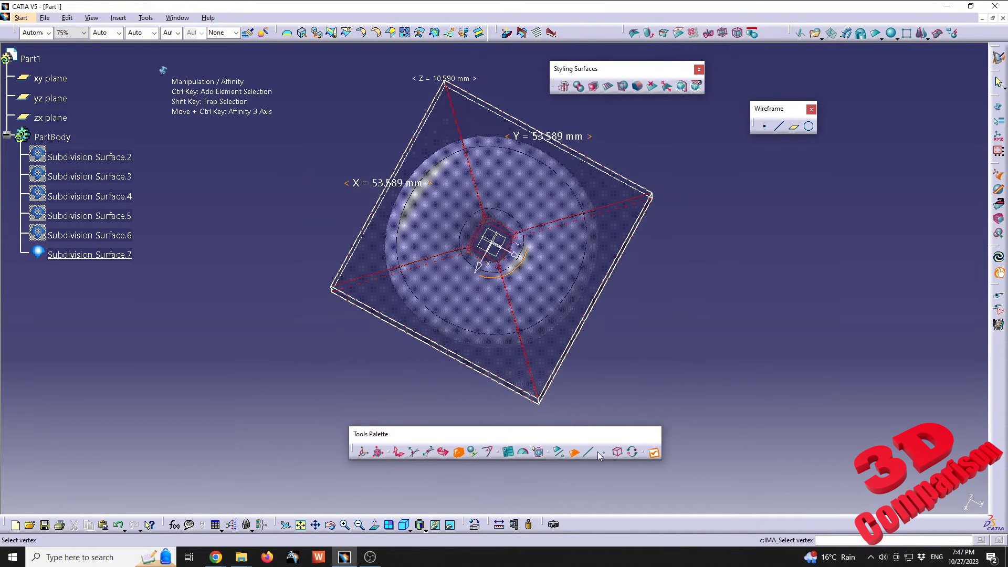
pyautogui.moveTo(449, 199); pyautogui.dragTo(532, 273)
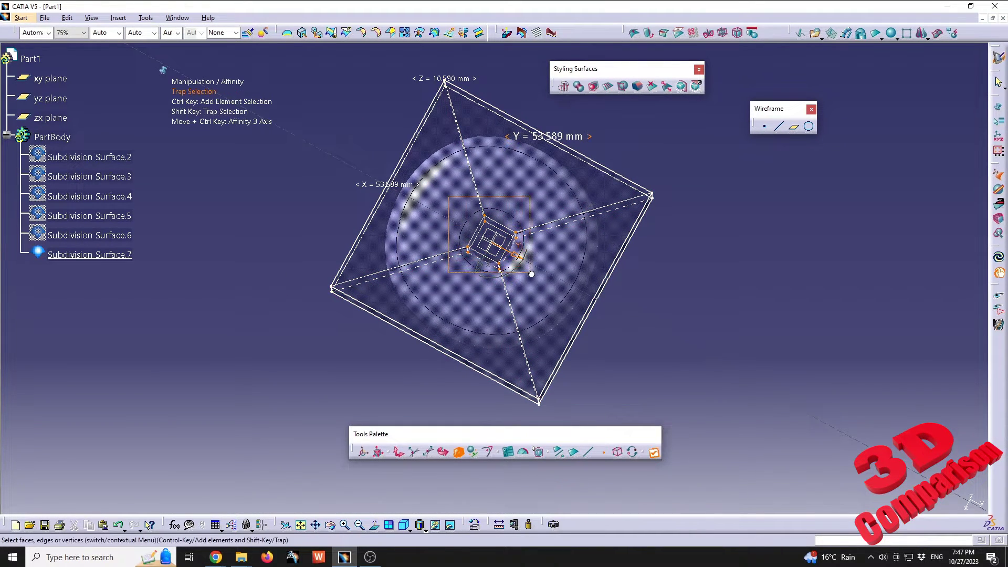
pyautogui.moveTo(540, 289); pyautogui.dragTo(540, 289)
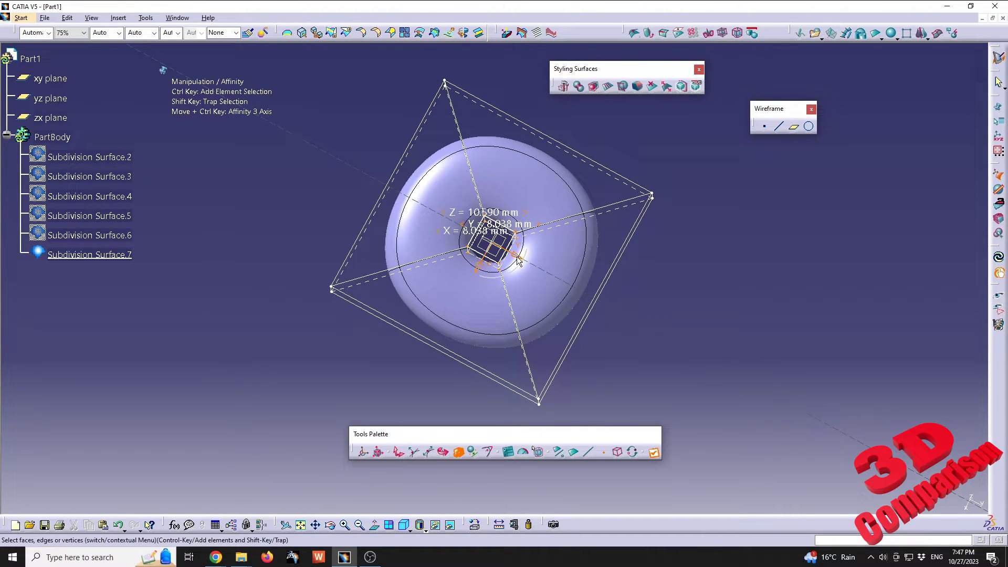
pyautogui.moveTo(518, 260); pyautogui.dragTo(560, 340)
pyautogui.press('Escape')
# Step: Select the whole cage of the barrel-shaped ring and flatten it along Z with Affinity to about 13.7 mm
pyautogui.moveTo(443, 362); pyautogui.dragTo(471, 174, button='middle')
pyautogui.doubleClick(479, 279)
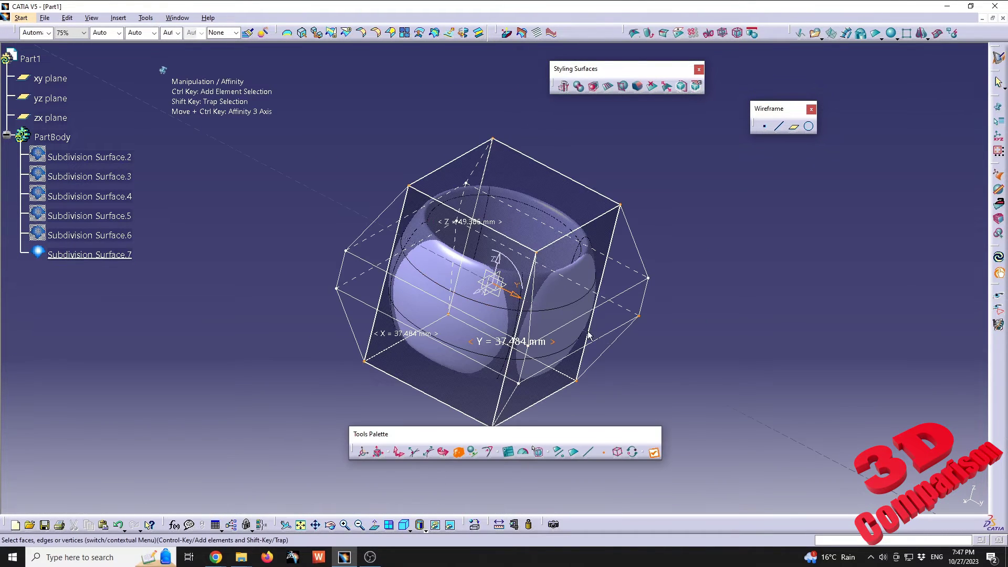
pyautogui.moveTo(621, 443); pyautogui.dragTo(485, 260, button='middle')
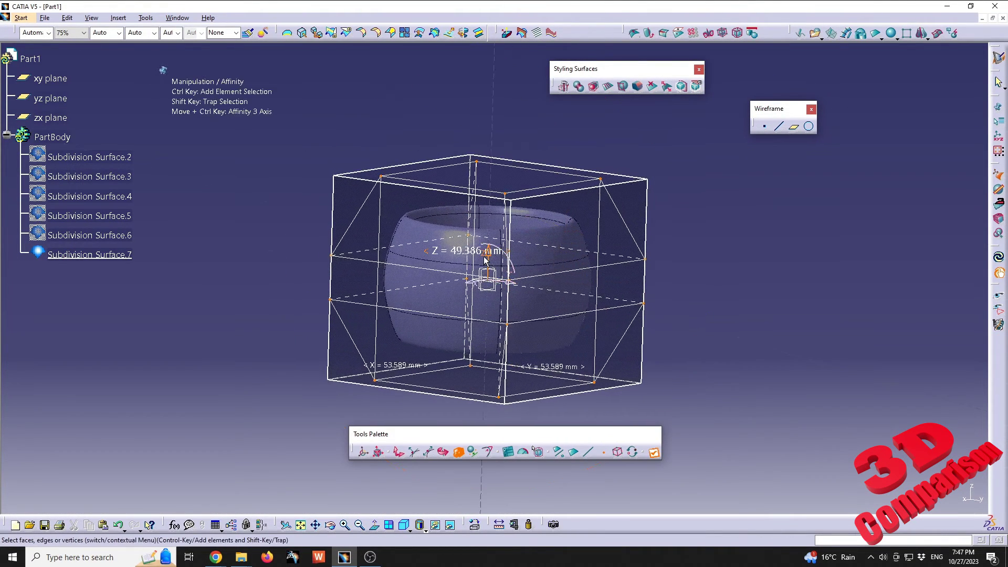
pyautogui.moveTo(486, 260); pyautogui.dragTo(488, 276)
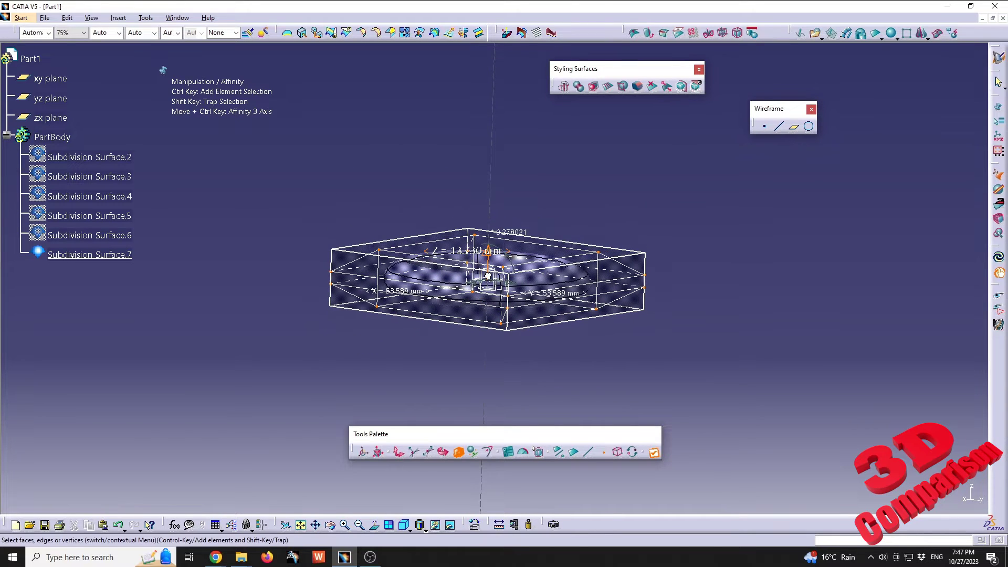
pyautogui.press('Escape')
pyautogui.moveTo(480, 273); pyautogui.dragTo(467, 328, button='middle')
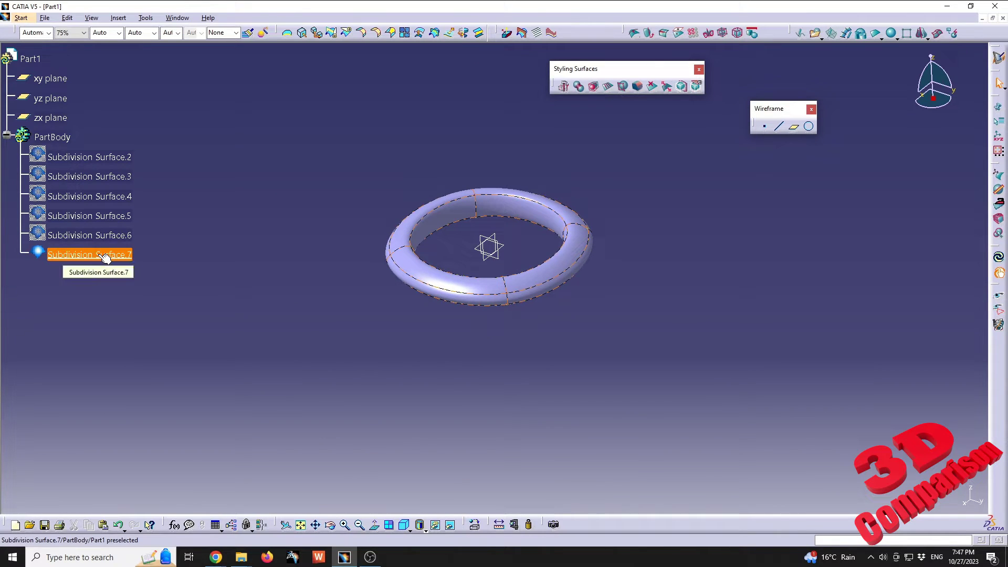
# Step: Hide the finished ring surface and create another sphere subdivision surface on the xy plane
pyautogui.rightClick(105, 257)
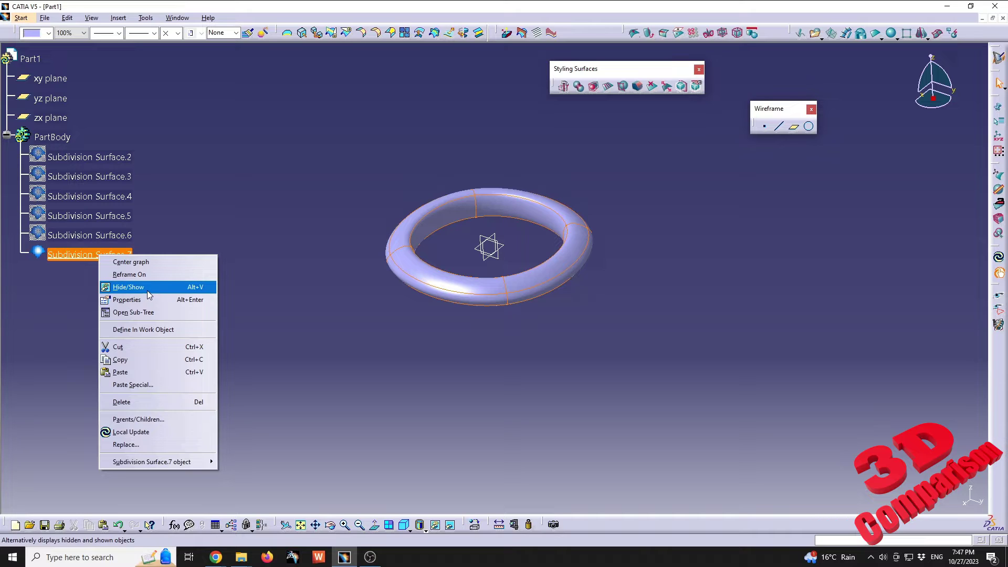
pyautogui.click(148, 291)
pyautogui.moveTo(477, 223); pyautogui.dragTo(493, 247, button='middle')
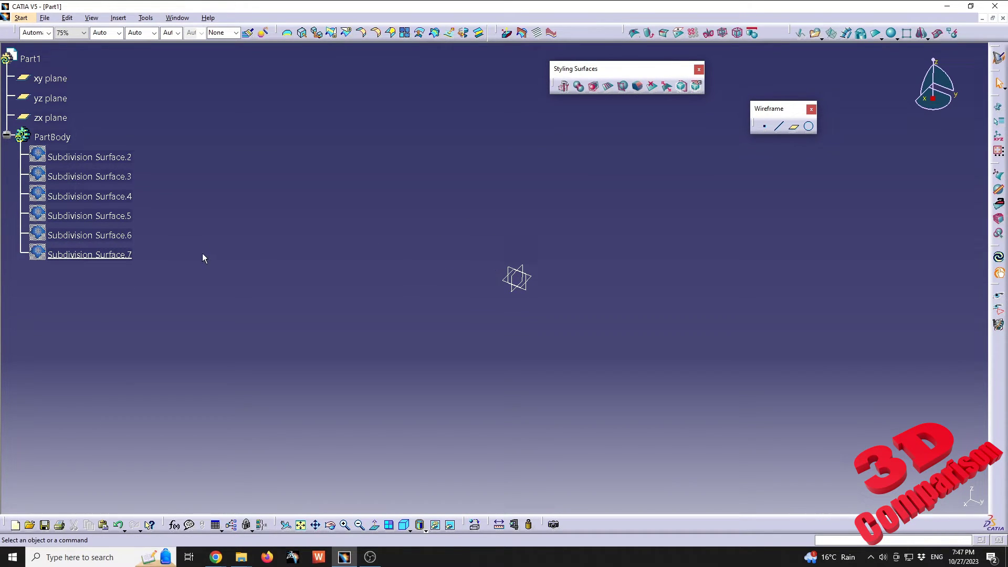
pyautogui.click(535, 277)
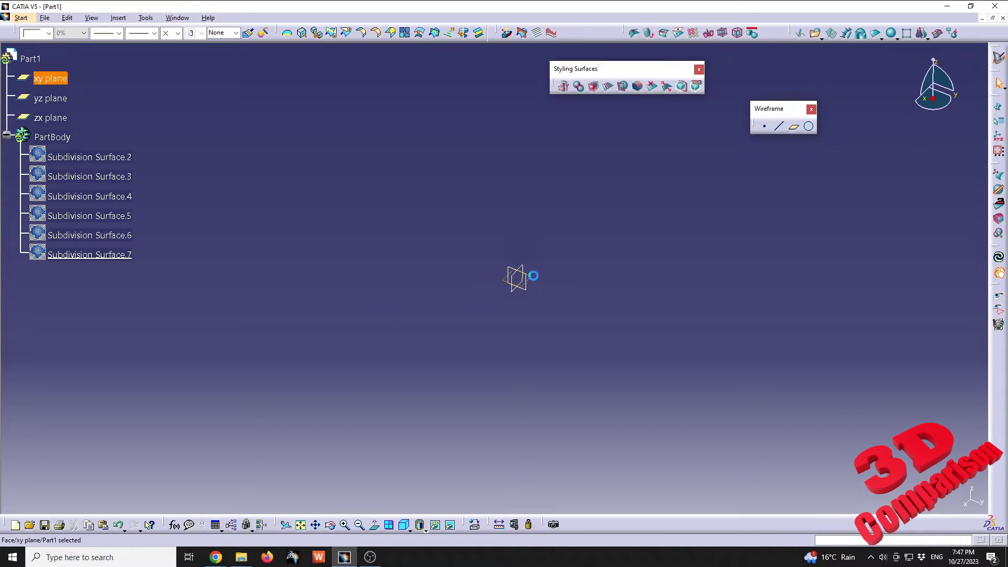
pyautogui.click(891, 35)
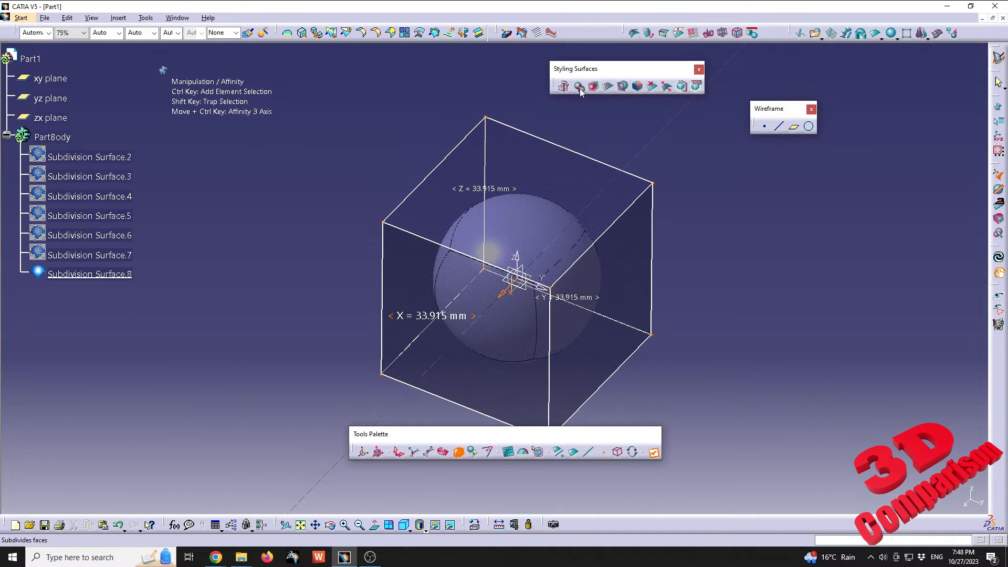
# Step: Subdivide the top and bottom cage faces of the new sphere using Face Subdivision with a ratio of 0.15
pyautogui.click(624, 87)
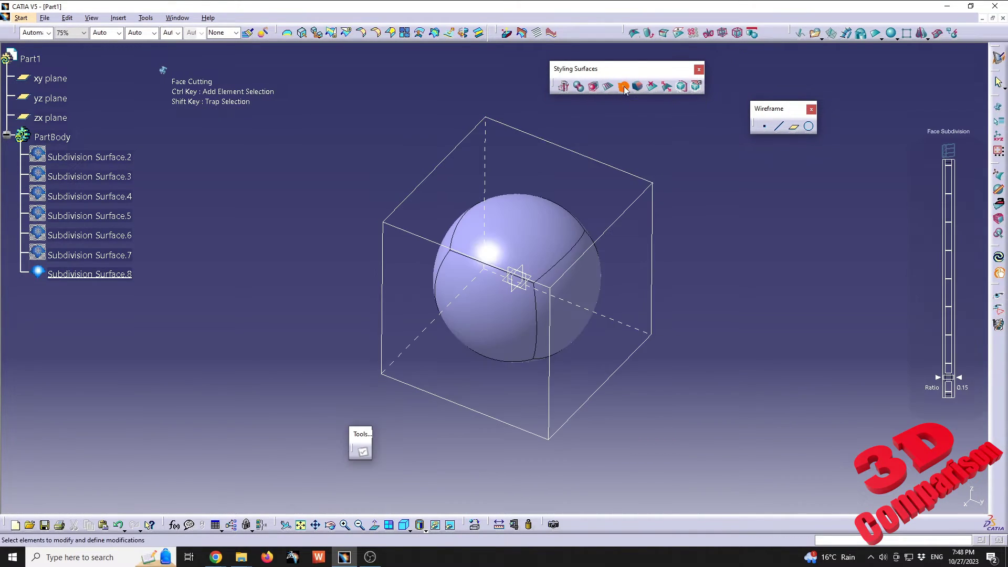
pyautogui.click(528, 216)
pyautogui.click(524, 205)
pyautogui.moveTo(531, 321); pyautogui.dragTo(605, 177, button='middle')
pyautogui.click(570, 461)
pyautogui.click(558, 456)
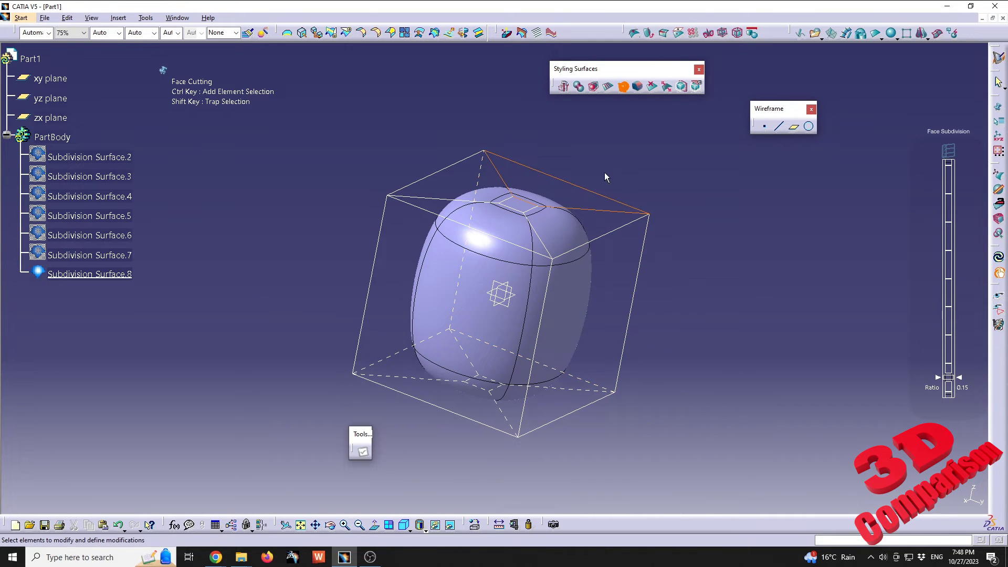
# Step: Extrude the small top face inward to the small bottom face with Combined Face Extrusion to cut a tunnel through the sphere
pyautogui.click(596, 87)
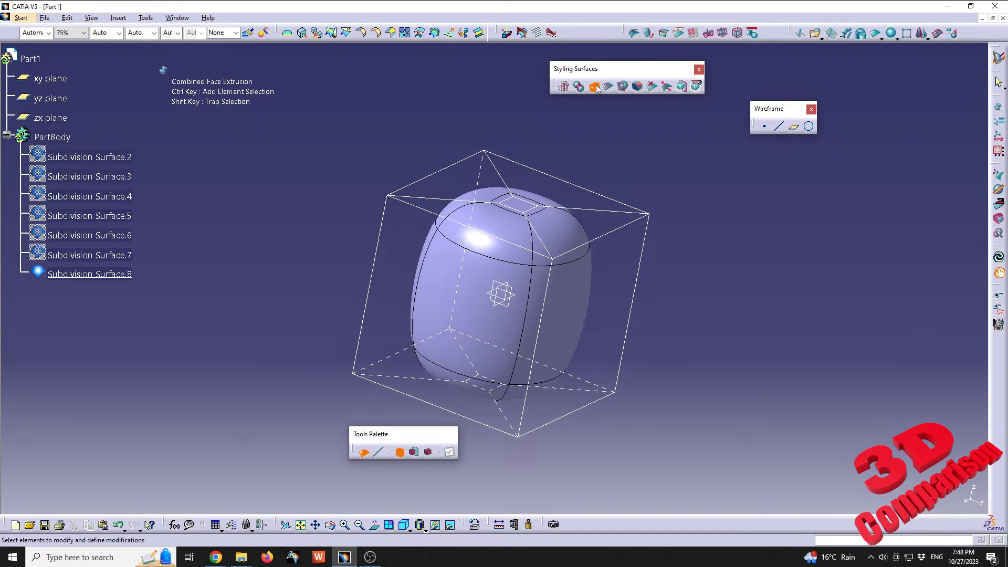
pyautogui.click(518, 205)
pyautogui.moveTo(539, 339); pyautogui.dragTo(536, 334, button='middle')
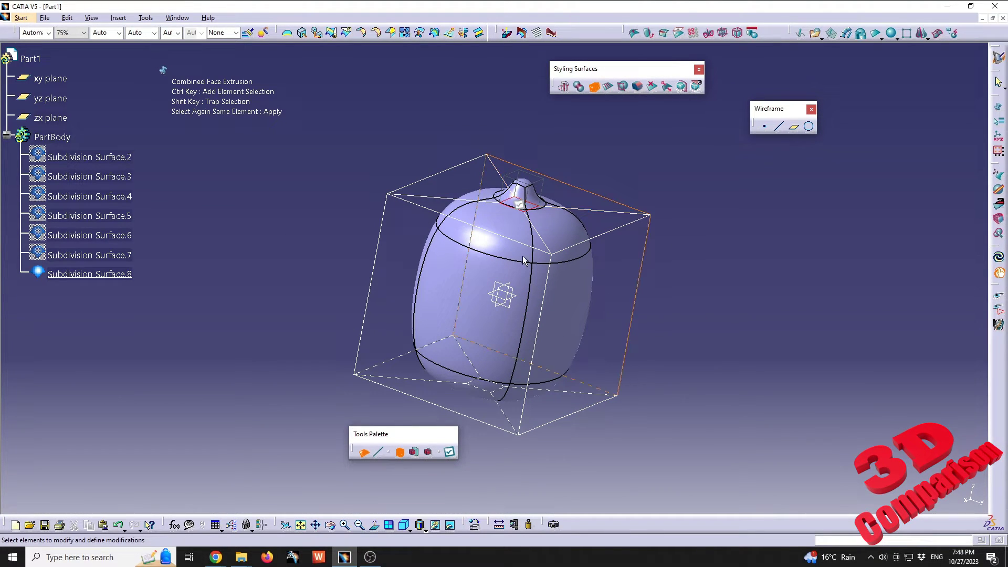
pyautogui.moveTo(510, 377); pyautogui.dragTo(470, 283, button='middle')
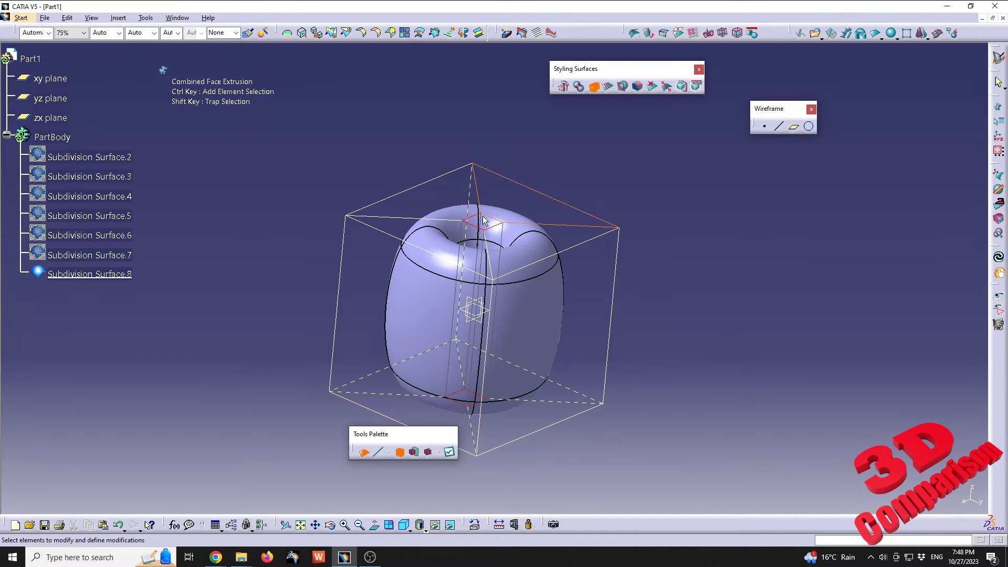
pyautogui.click(448, 453)
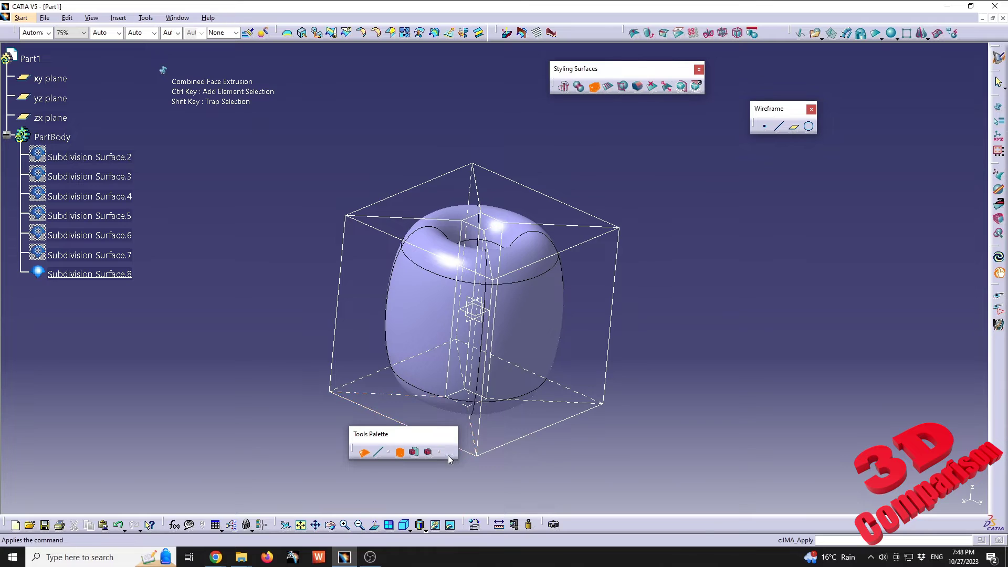
# Step: Select the entire cage of the new sphere and flatten it along Z with Affinity to about 8.9 mm
pyautogui.moveTo(484, 279); pyautogui.dragTo(513, 299, button='middle')
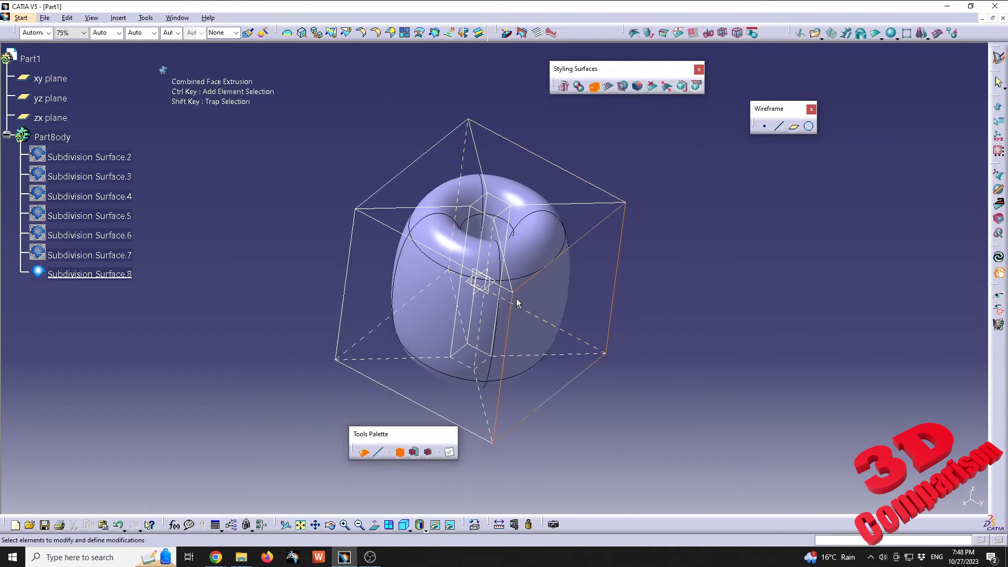
pyautogui.press('Escape')
pyautogui.click(617, 452)
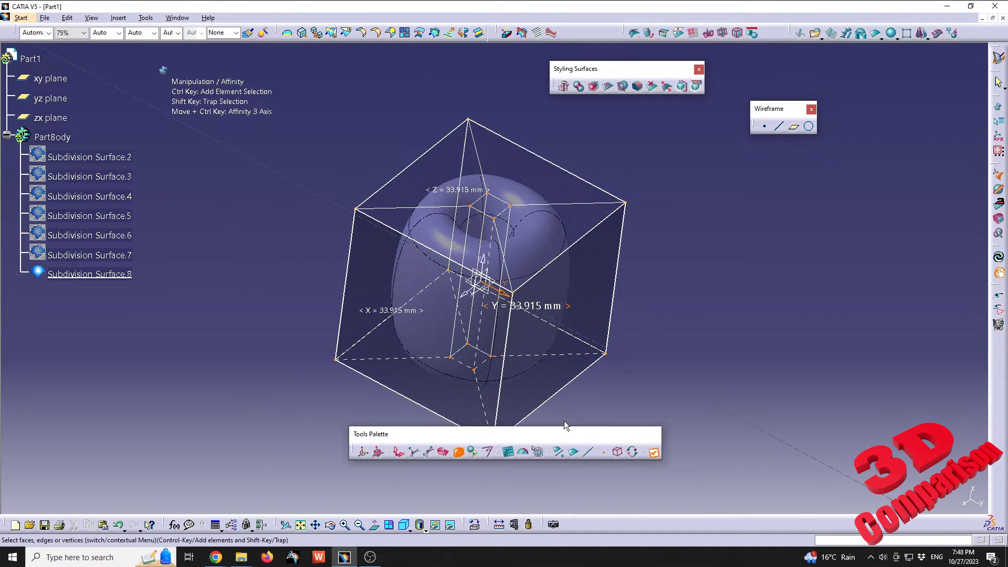
pyautogui.moveTo(482, 261); pyautogui.dragTo(481, 278)
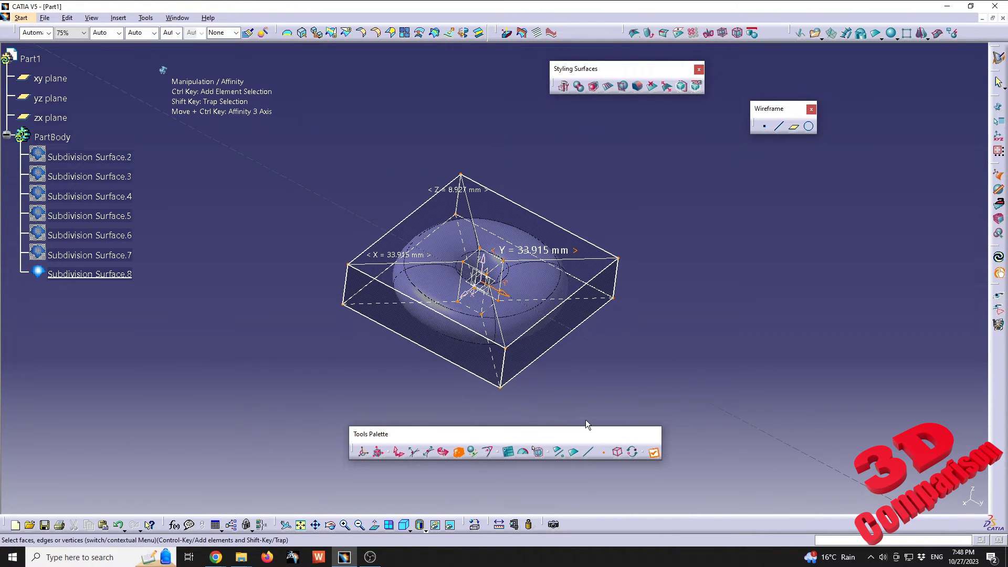
# Step: Trap-select the inner cage vertices around the tunnel and scale them up on all three axes with Affinity into a wide barrel-shaped ring
pyautogui.moveTo(486, 237); pyautogui.dragTo(499, 269, button='middle')
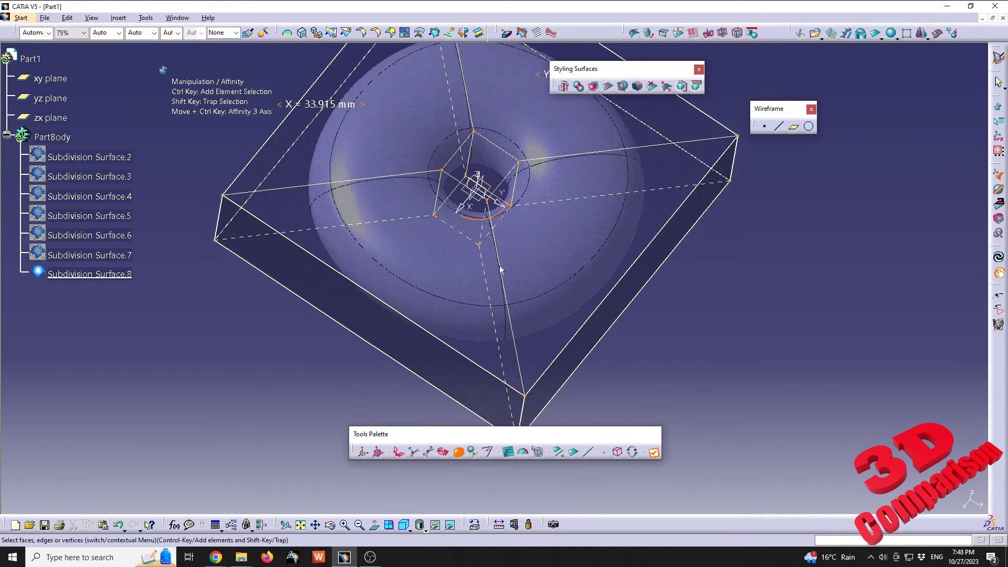
pyautogui.keyDown('shift'); pyautogui.moveTo(418, 120); pyautogui.dragTo(540, 268); pyautogui.keyUp('shift')
pyautogui.moveTo(496, 220); pyautogui.dragTo(520, 328, button='middle')
pyautogui.moveTo(527, 307); pyautogui.dragTo(555, 382)
pyautogui.moveTo(555, 382); pyautogui.dragTo(520, 207, button='middle')
pyautogui.press('Escape')
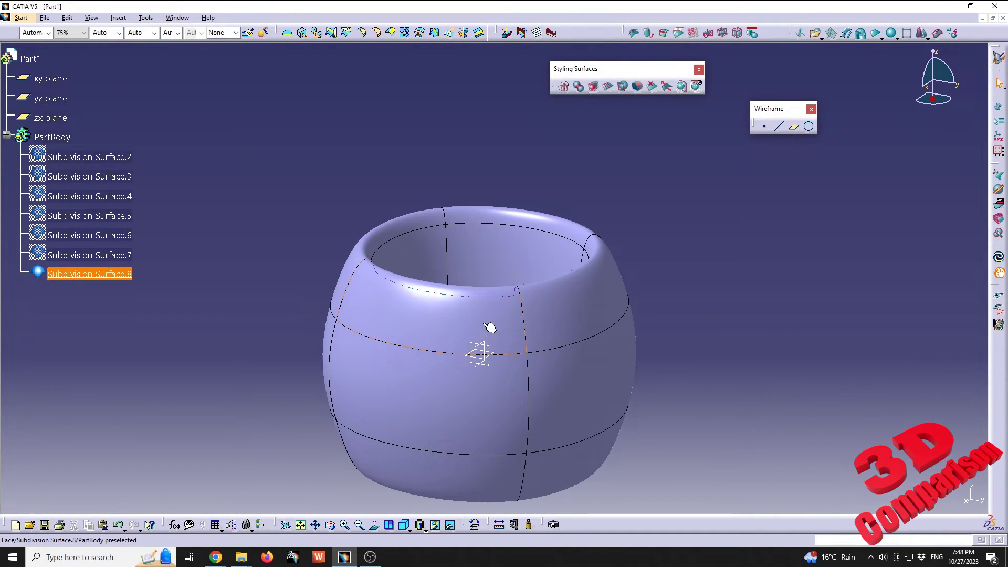
pyautogui.click(896, 40)
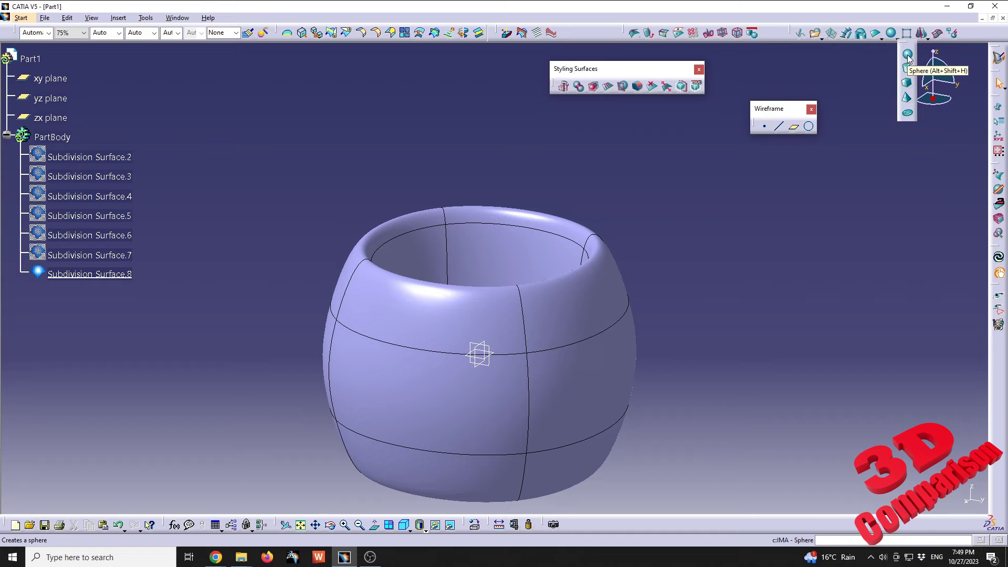
pyautogui.moveTo(464, 203); pyautogui.dragTo(461, 157, button='middle')
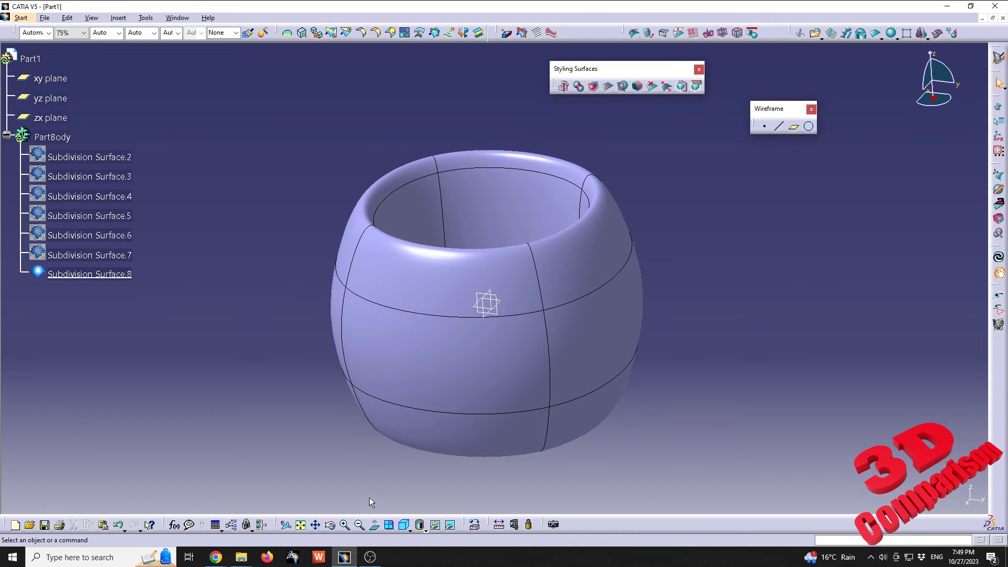
pyautogui.moveTo(233, 383); pyautogui.dragTo(18, 255)
pyautogui.moveTo(646, 241); pyautogui.dragTo(973, 491)
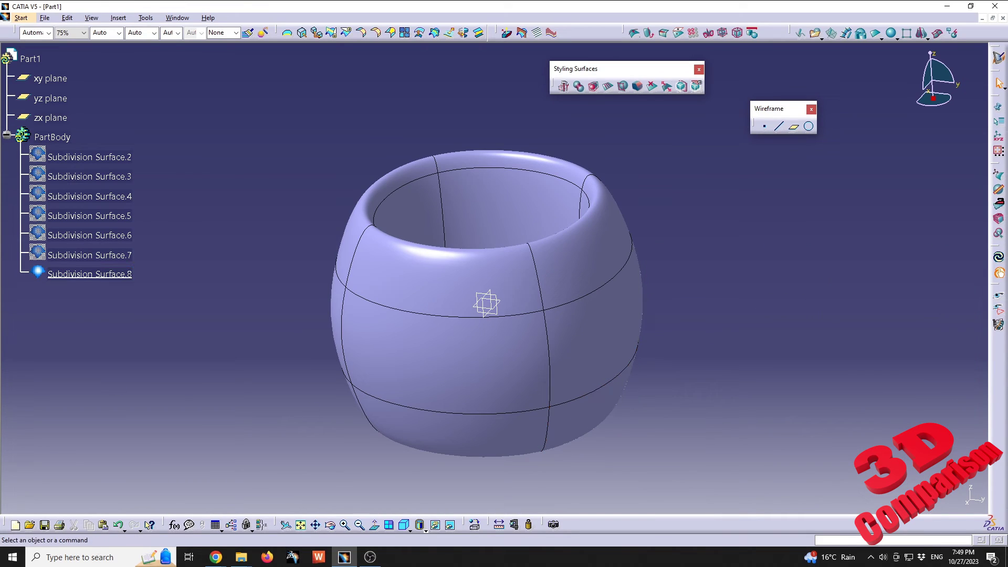